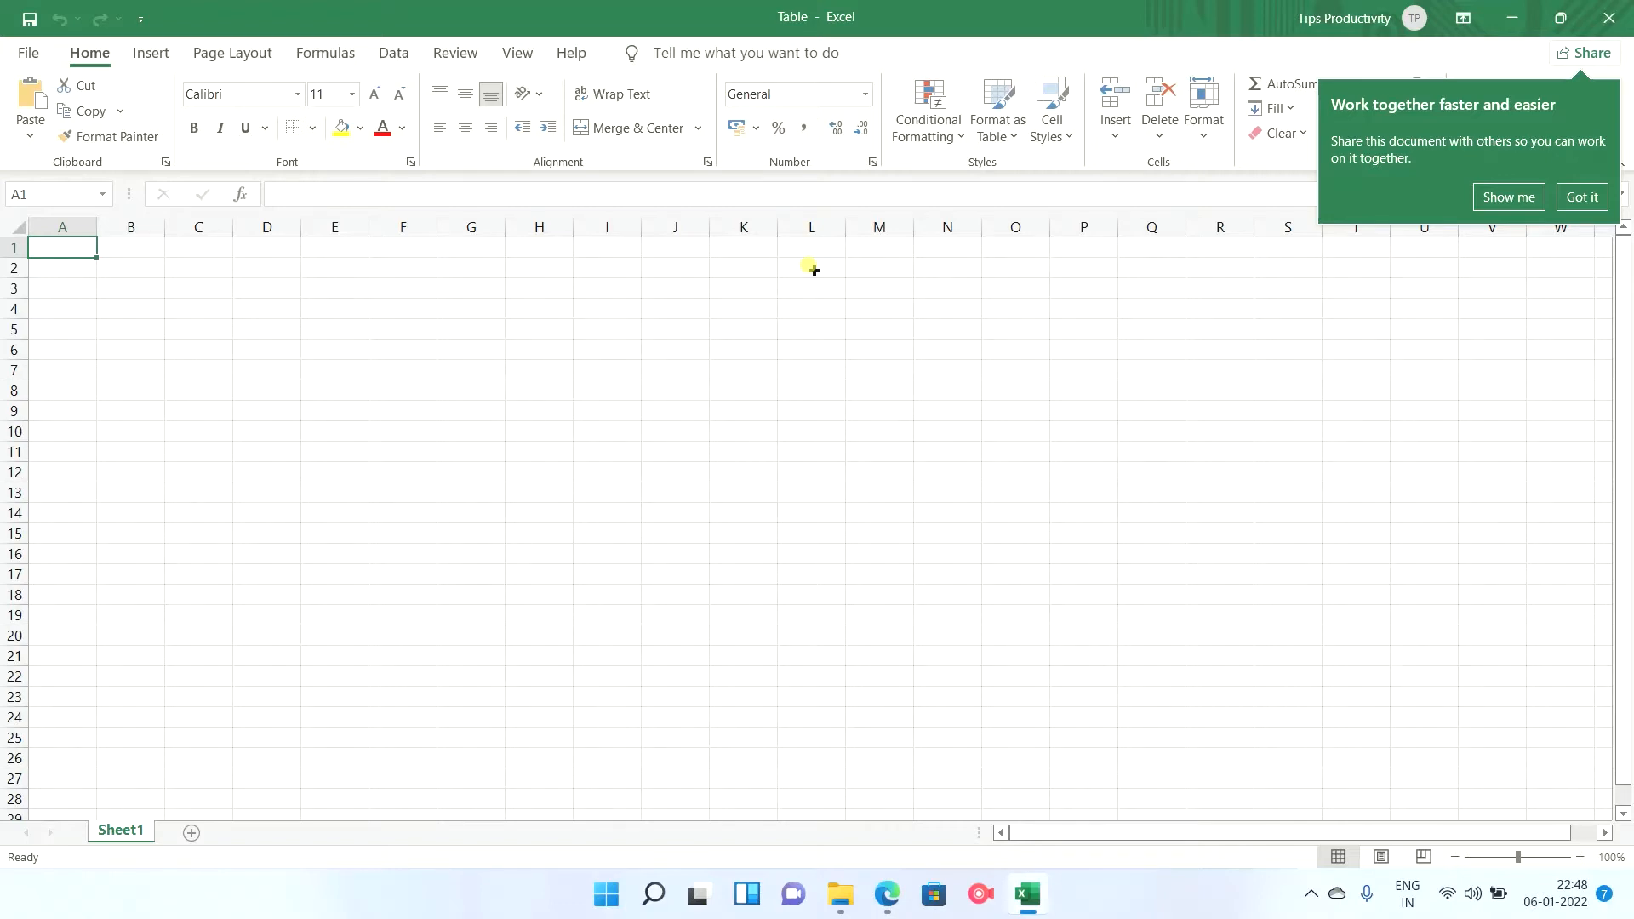
Enter the headers Sr. No., Product and Unit Price in cells A1 to C1.
text(S)
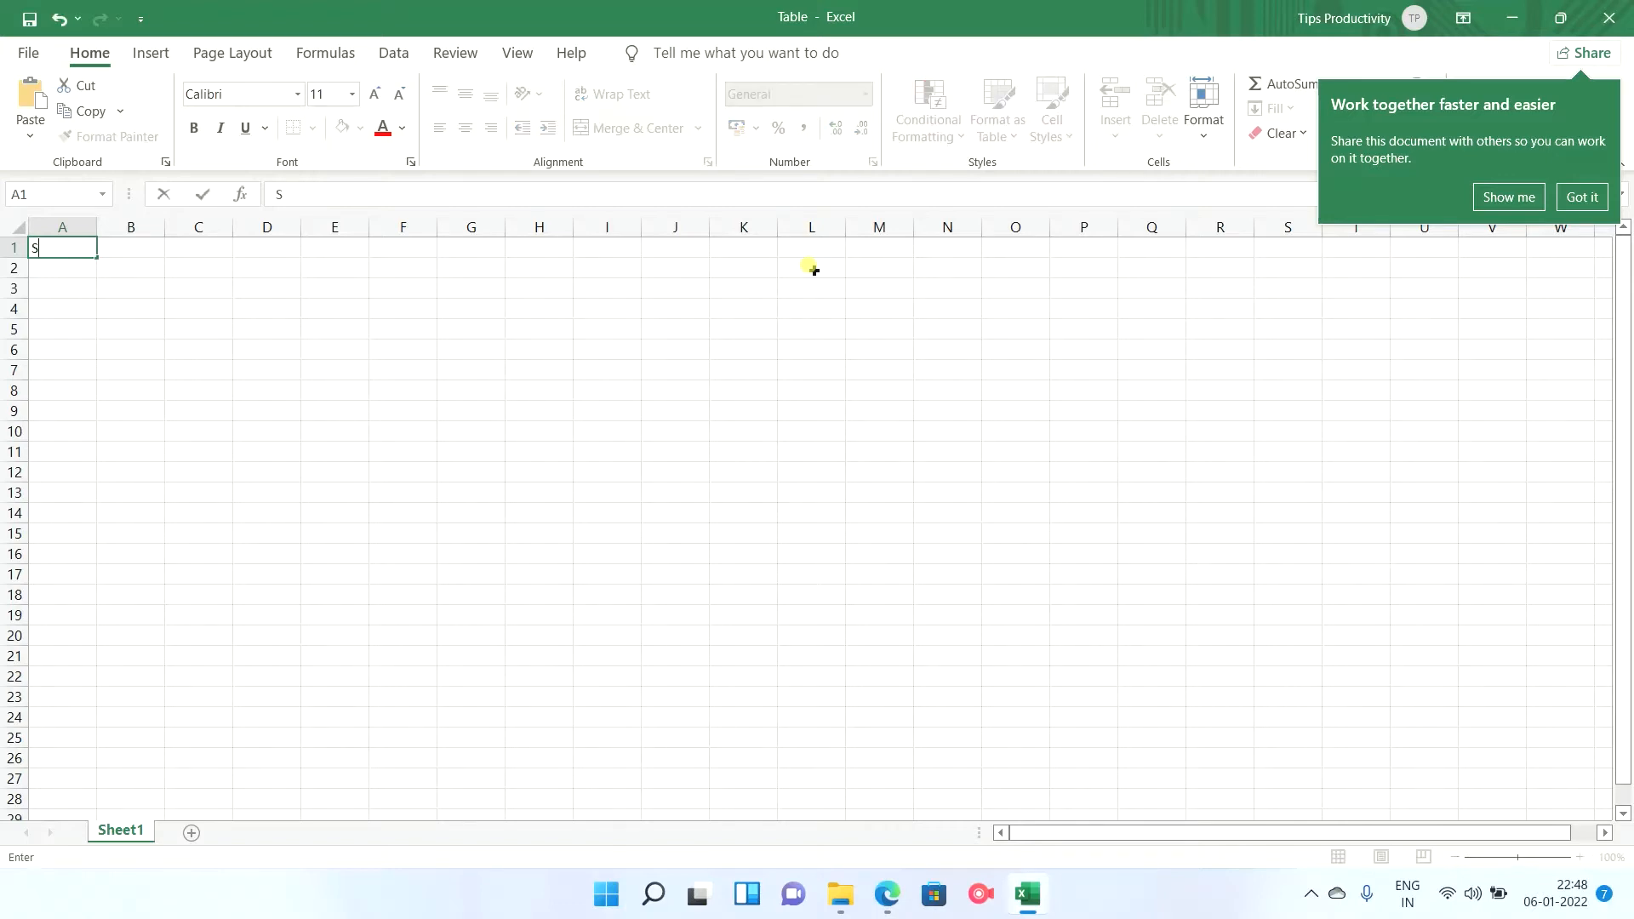
text(r. No.)
key(Tab)
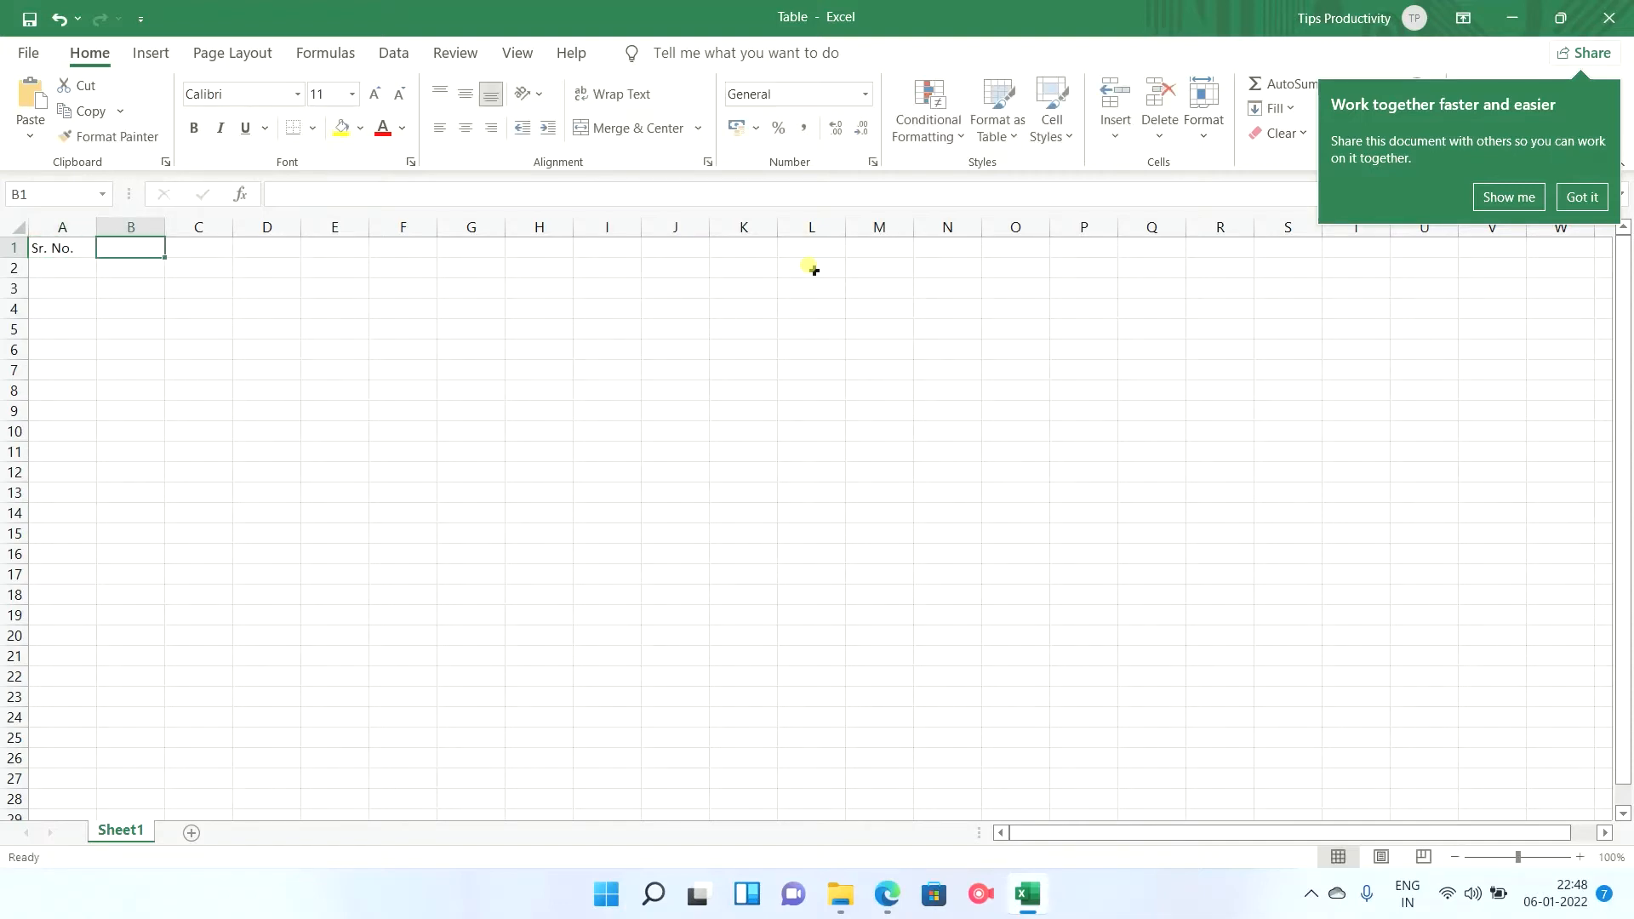
text(Pro)
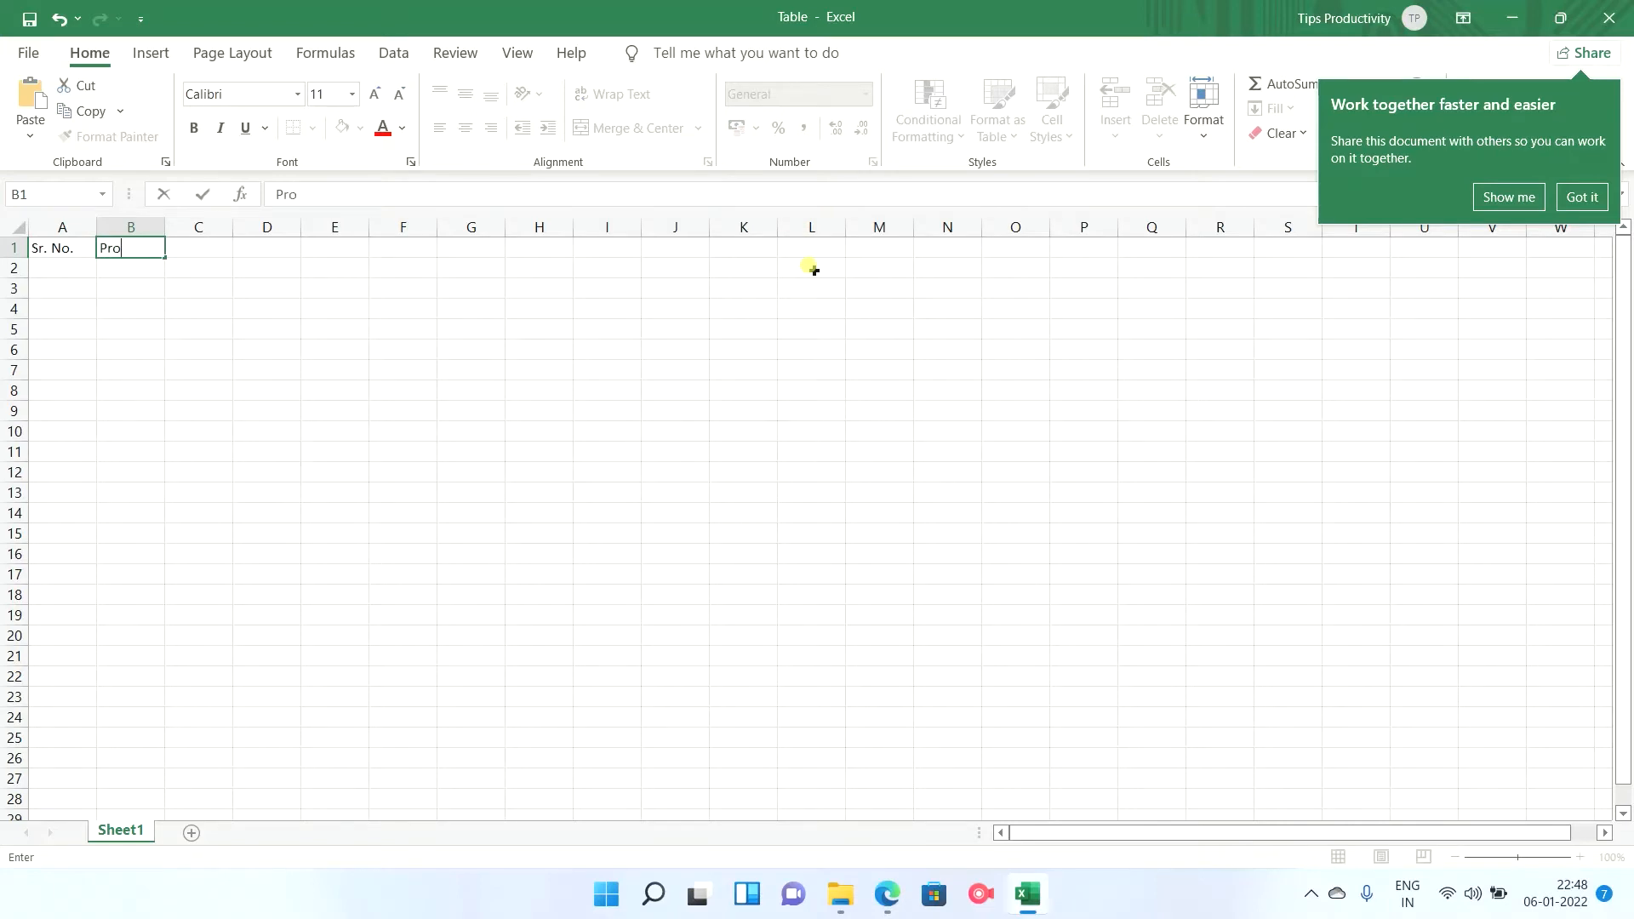
text(duct)
key(Tab)
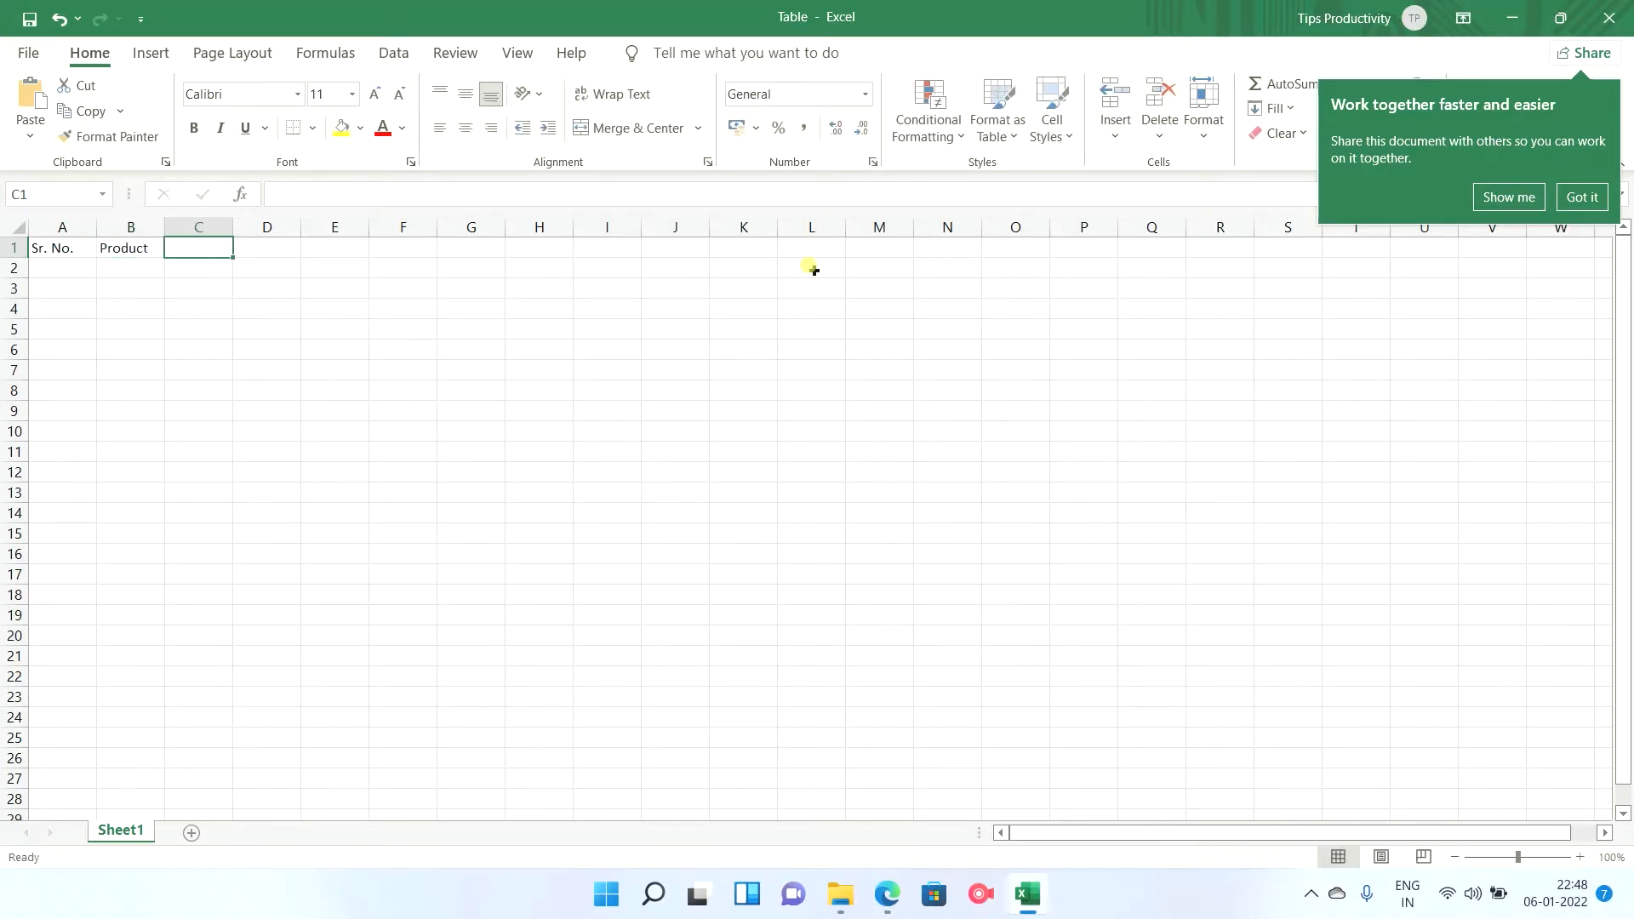
text(Unit )
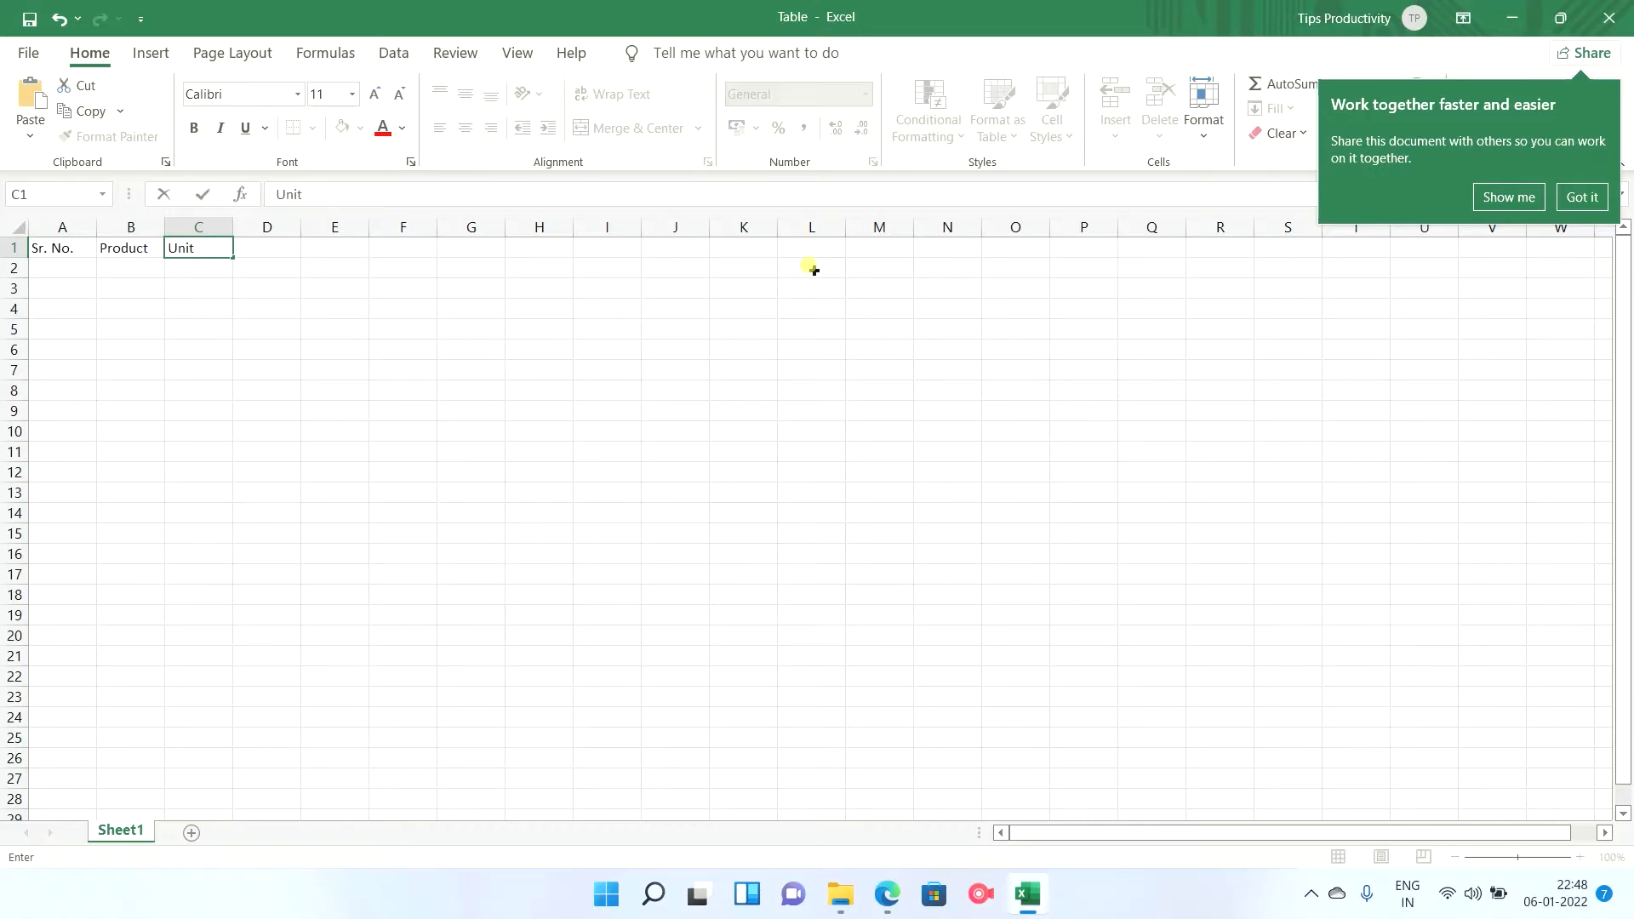
text(Price)
key(Tab)
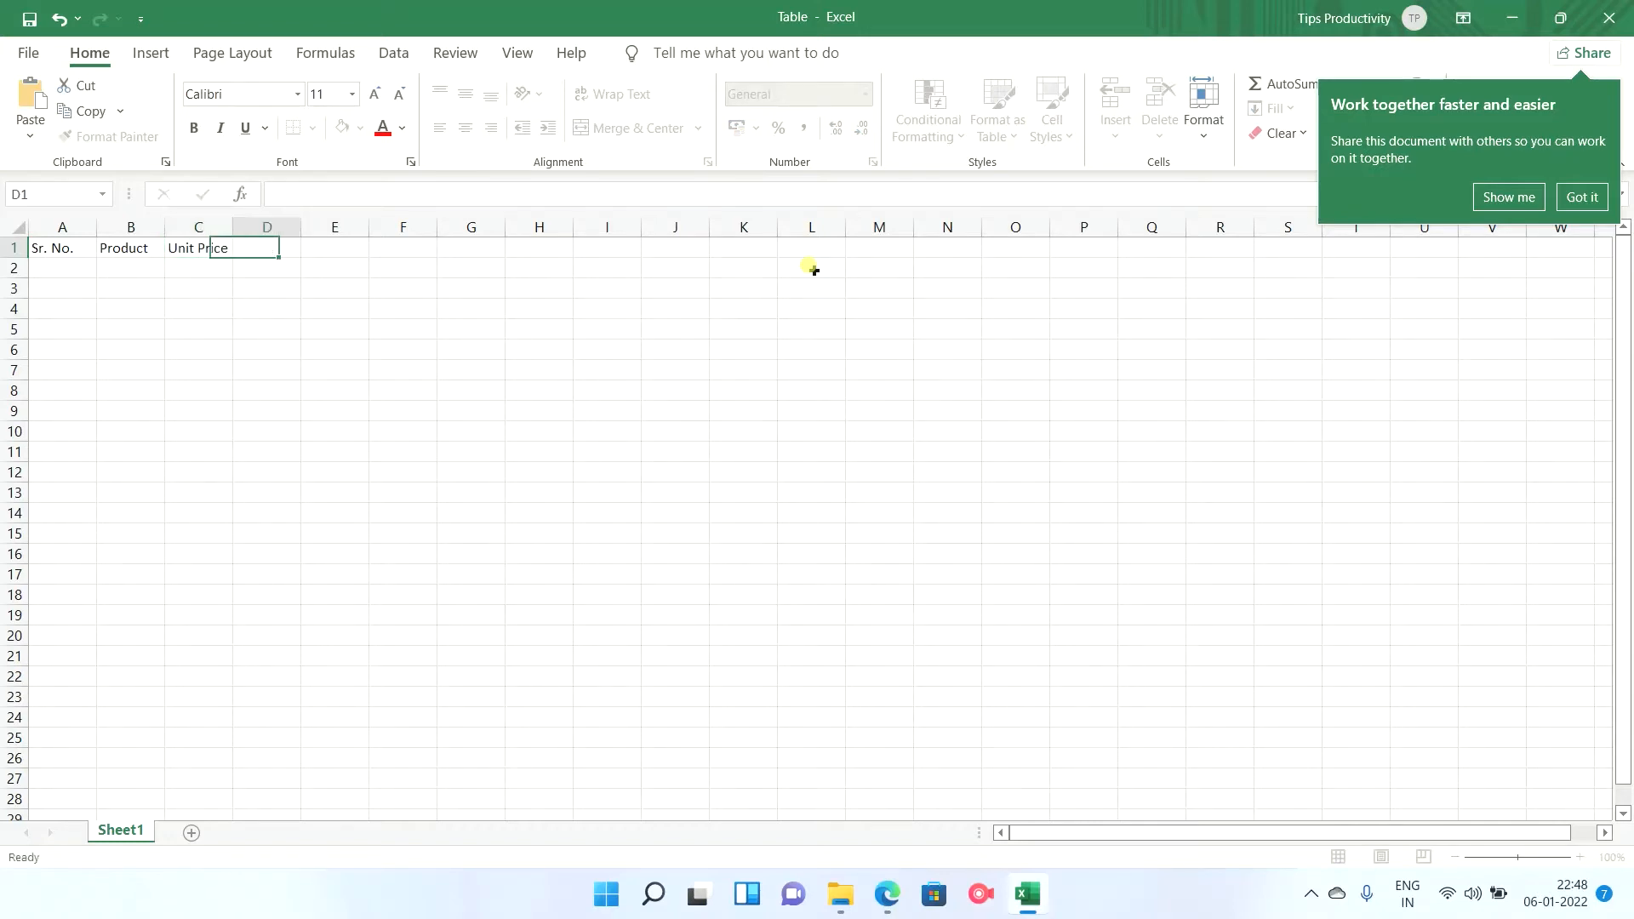
text(Units)
Complete the header row with Units in D1 and Total in E1.
key(Tab)
text(T)
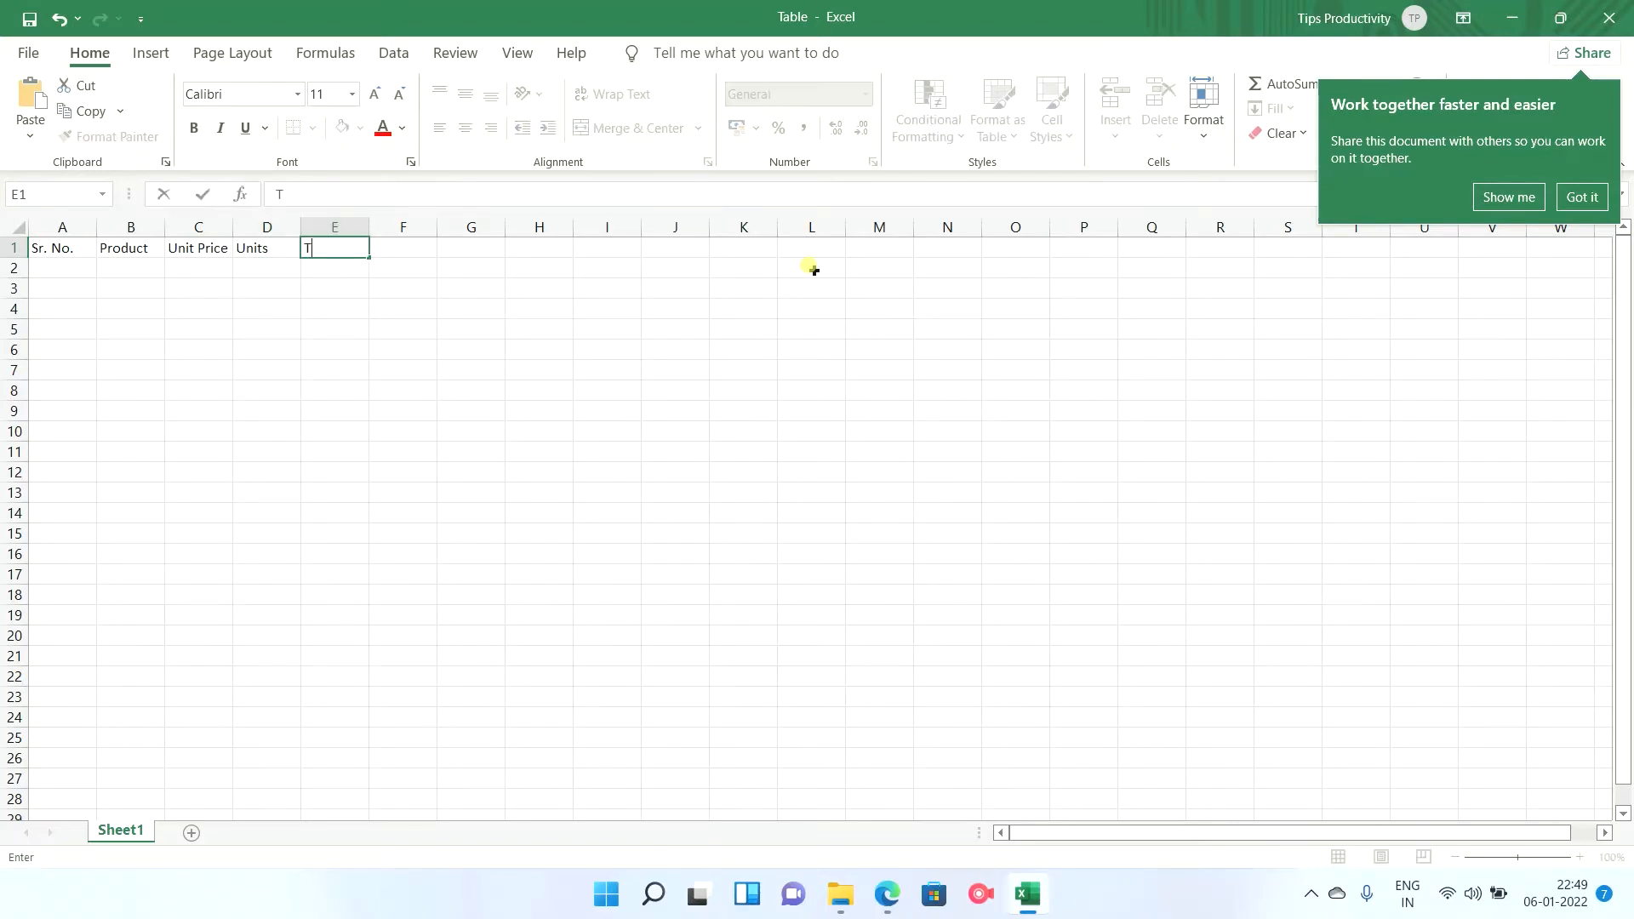
text(o)
text(cal)
key(BackSpace)
key(BackSpace)
text(tal)
key(Return)
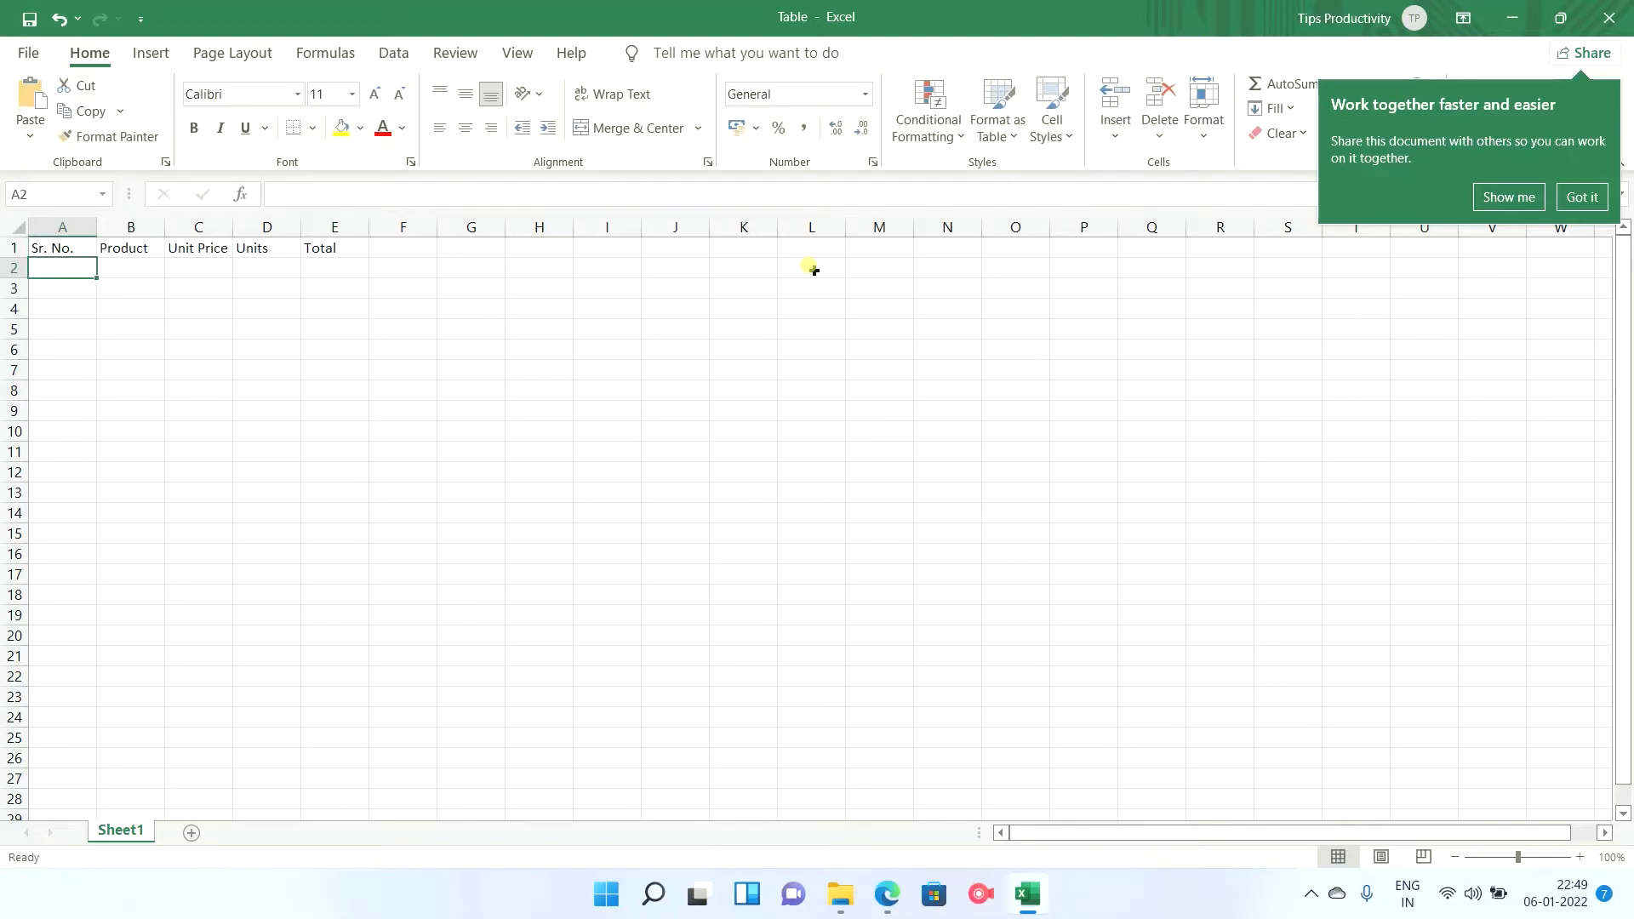
Format the header range A1:E1 as a table with headers, using the yellow Light style with gridlines.
drag(62, 248, 321, 230)
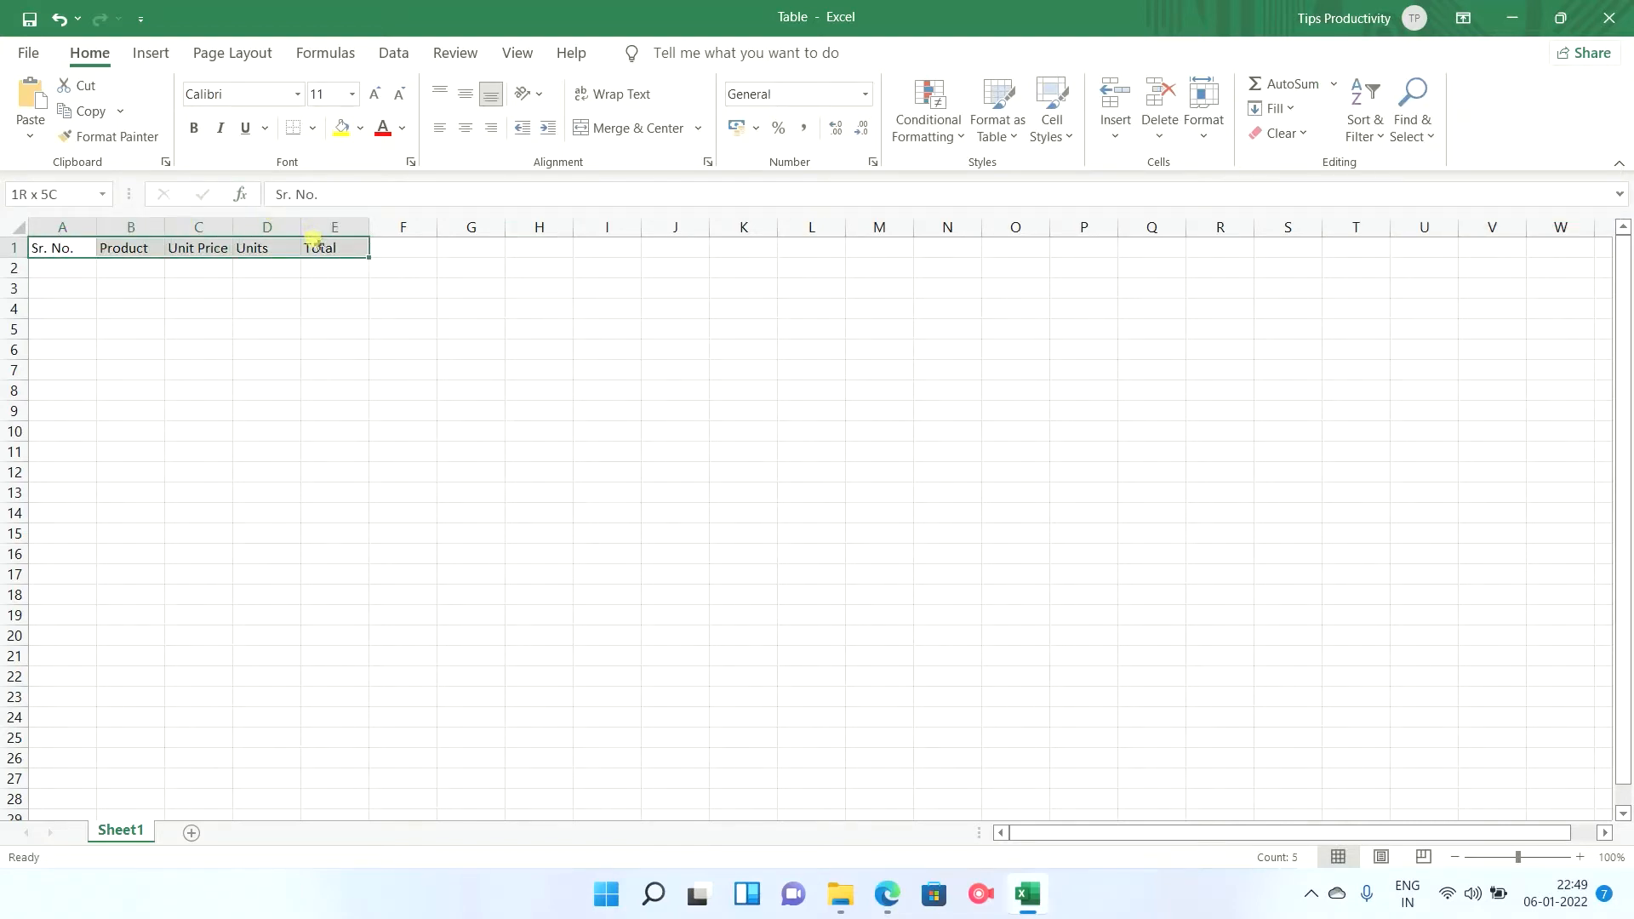
click(1019, 143)
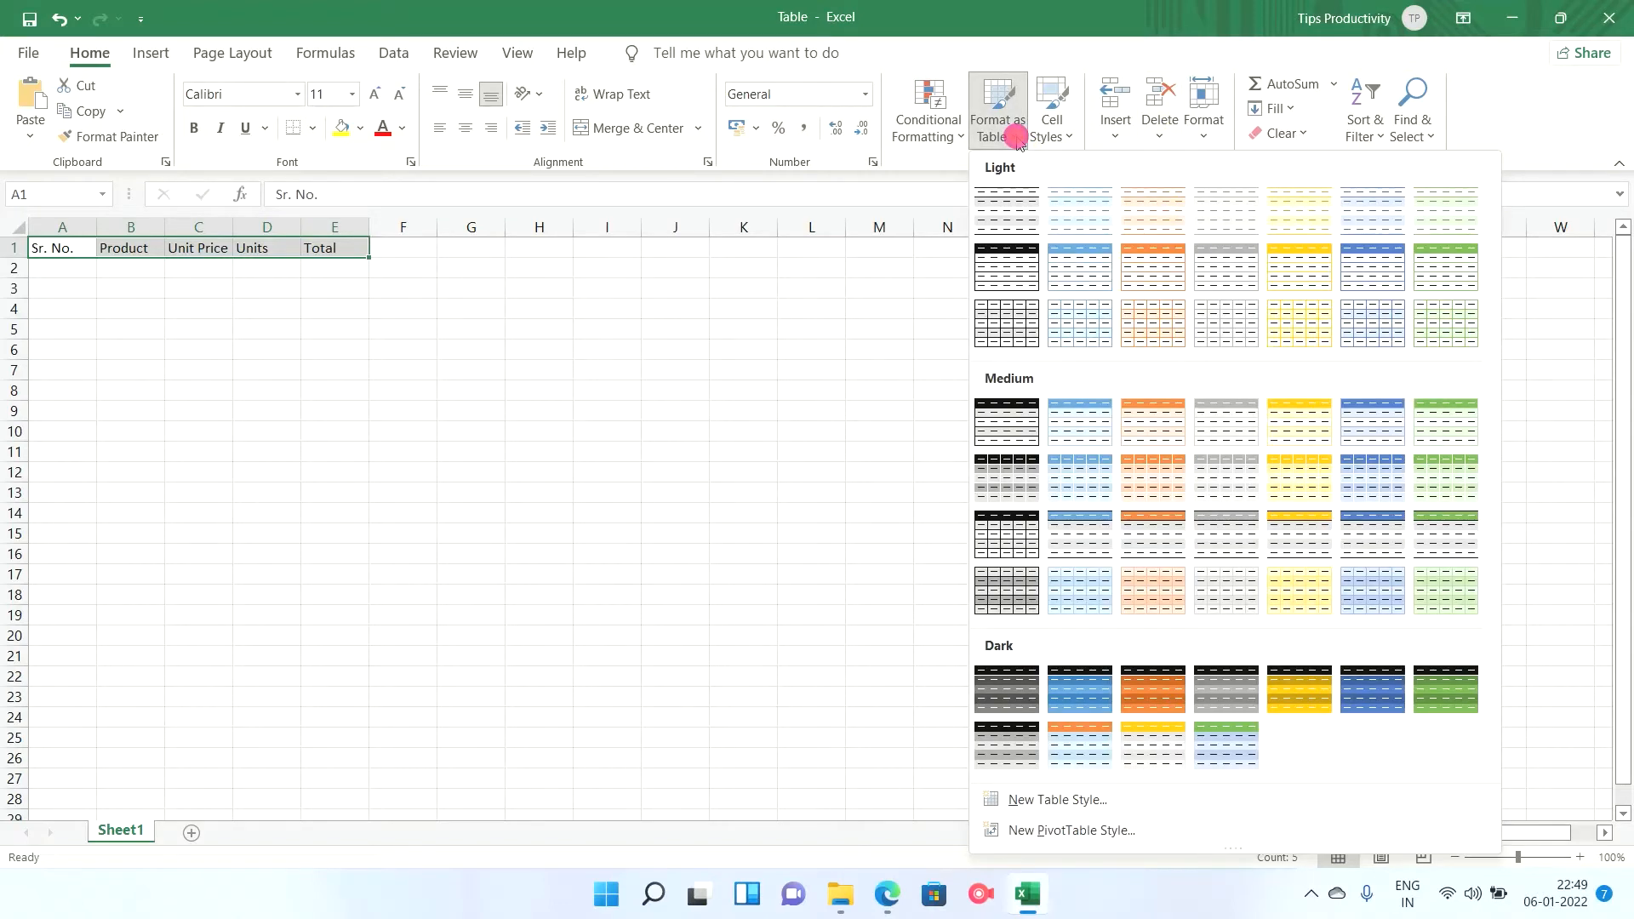
click(1308, 334)
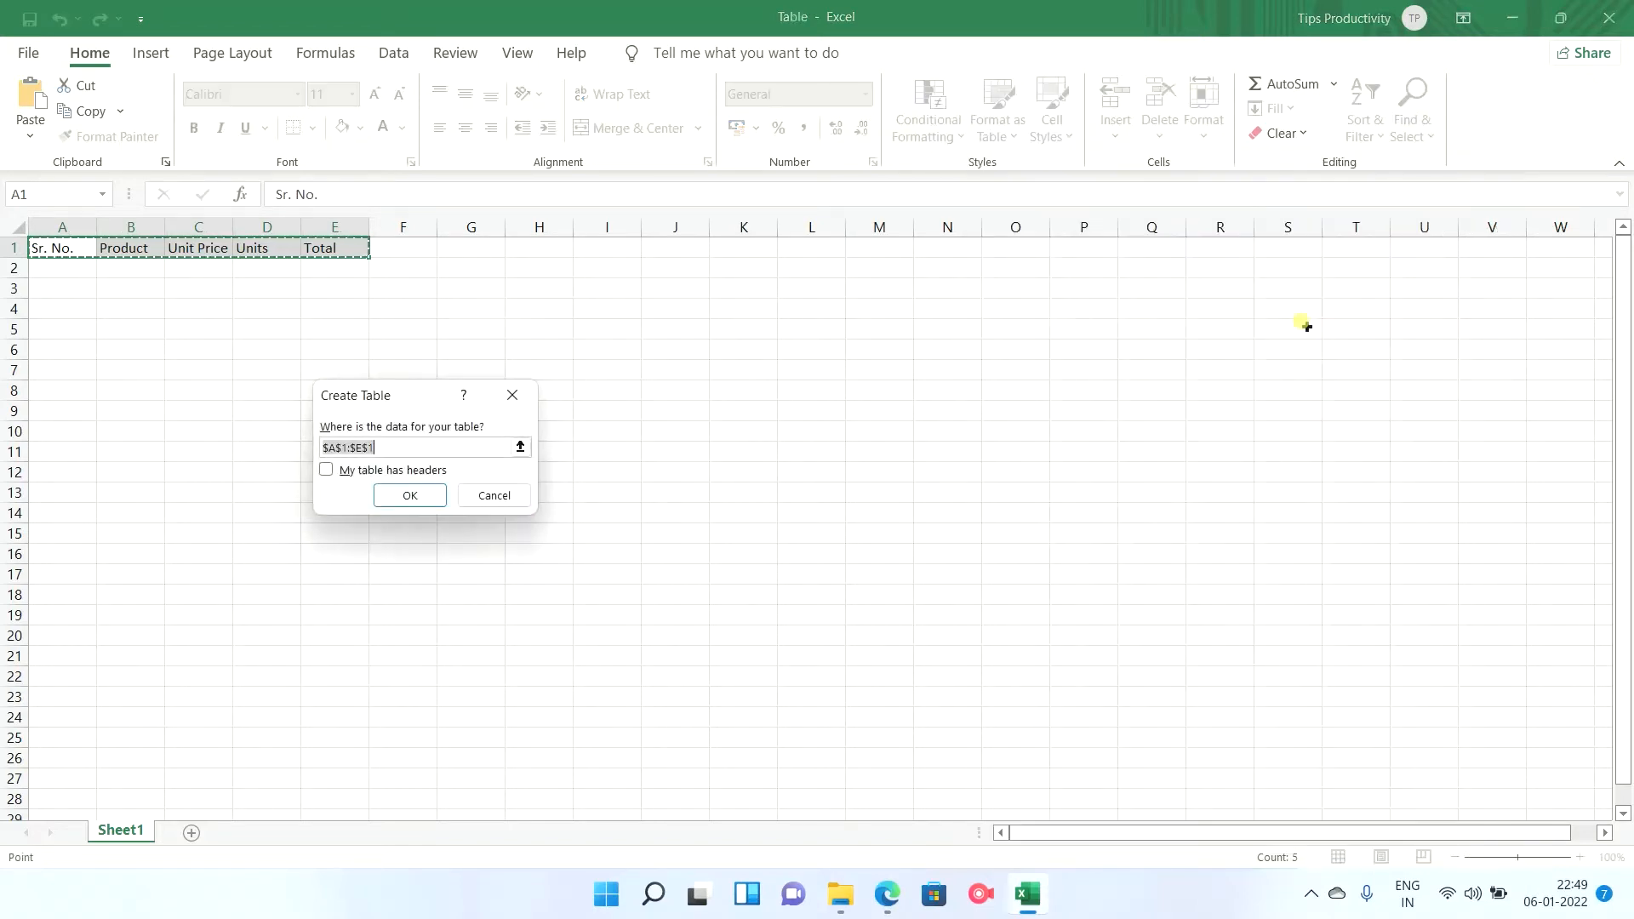
click(326, 473)
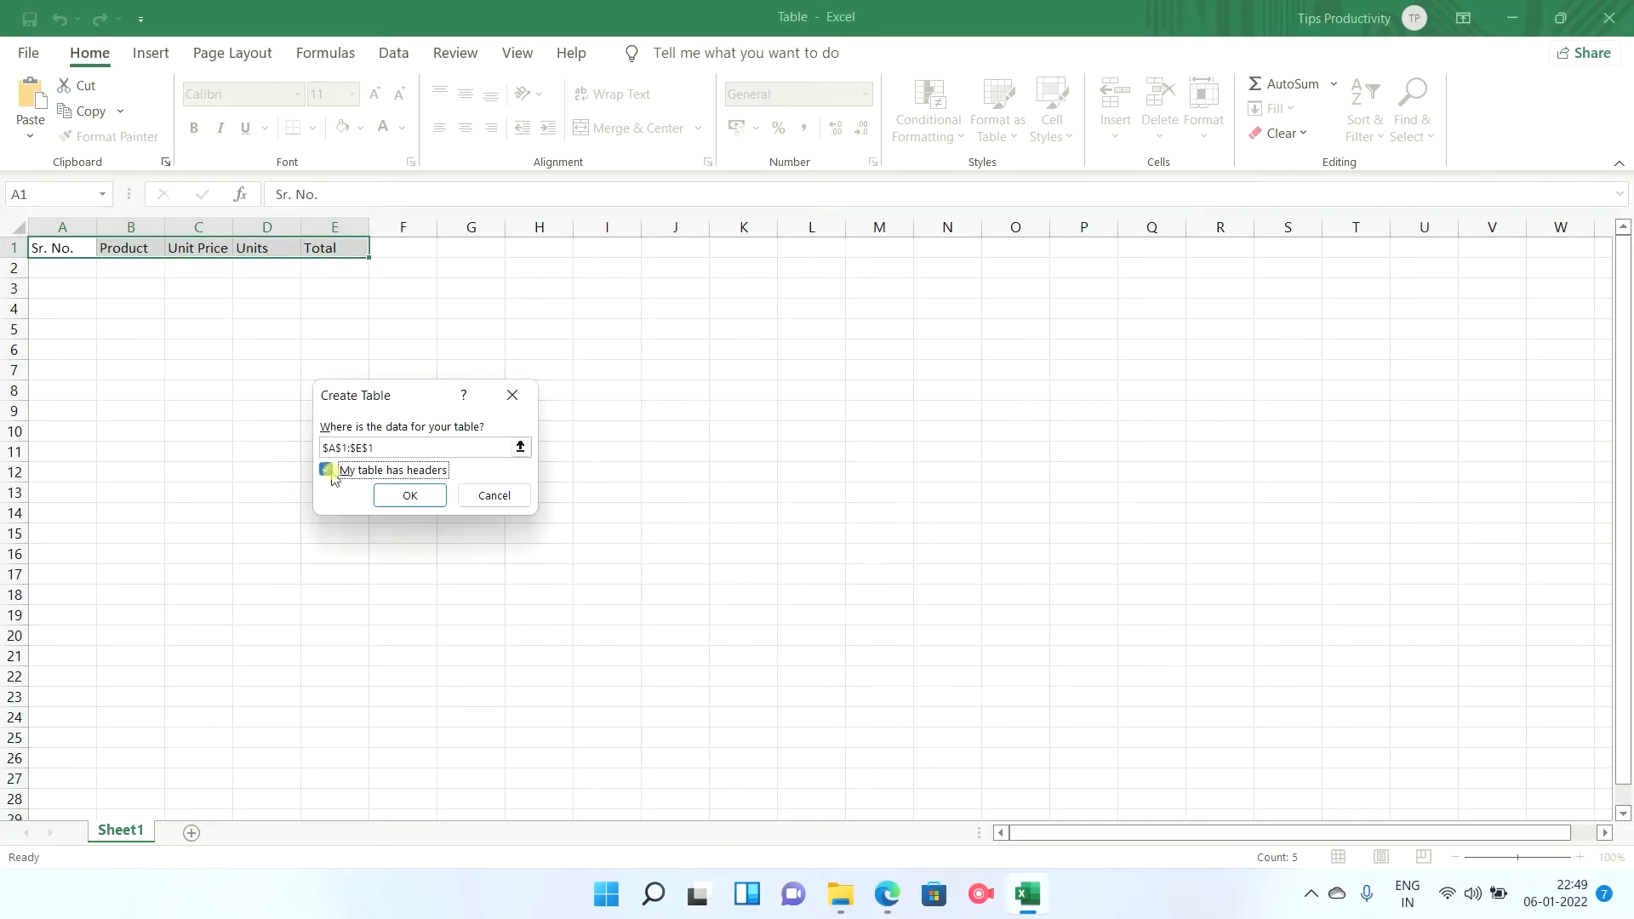
click(409, 499)
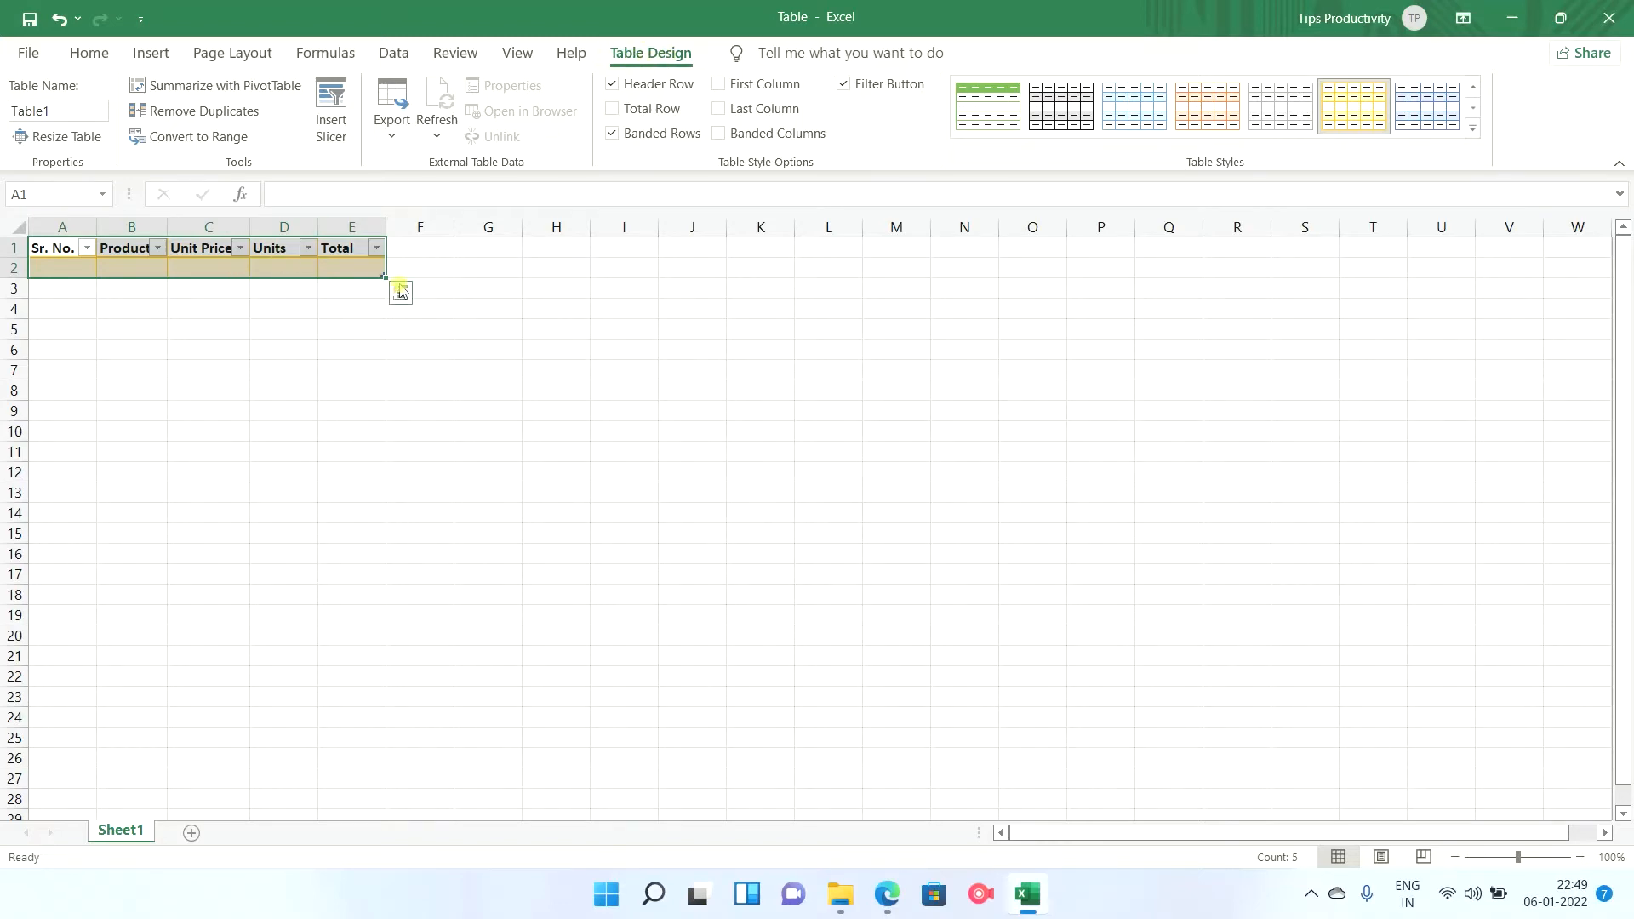
click(696, 310)
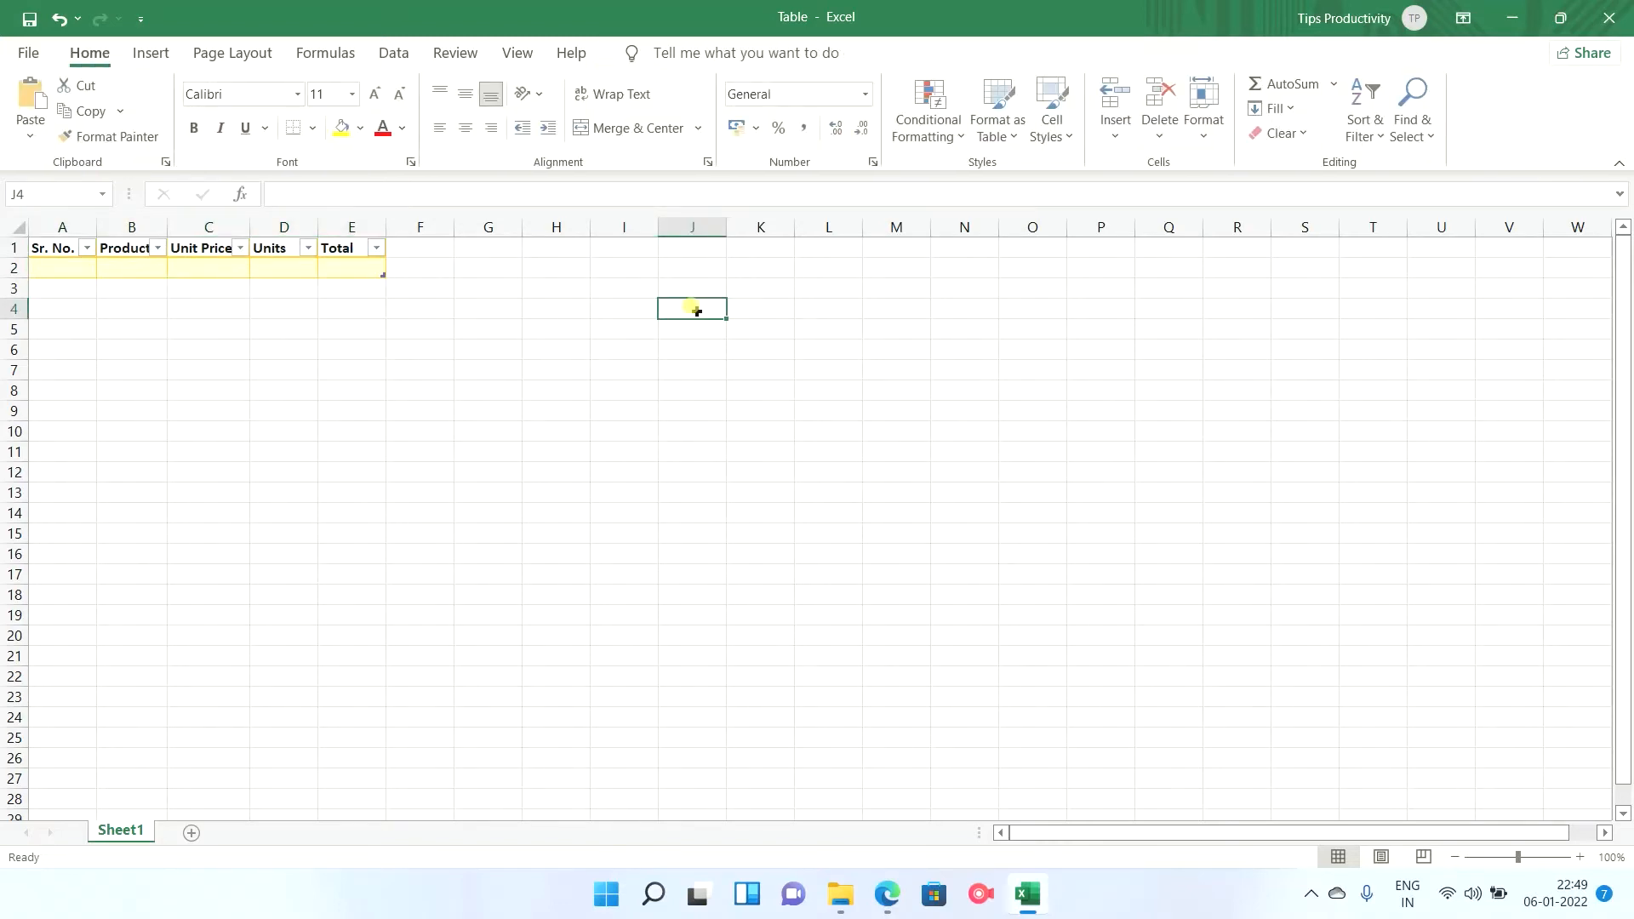
click(53, 266)
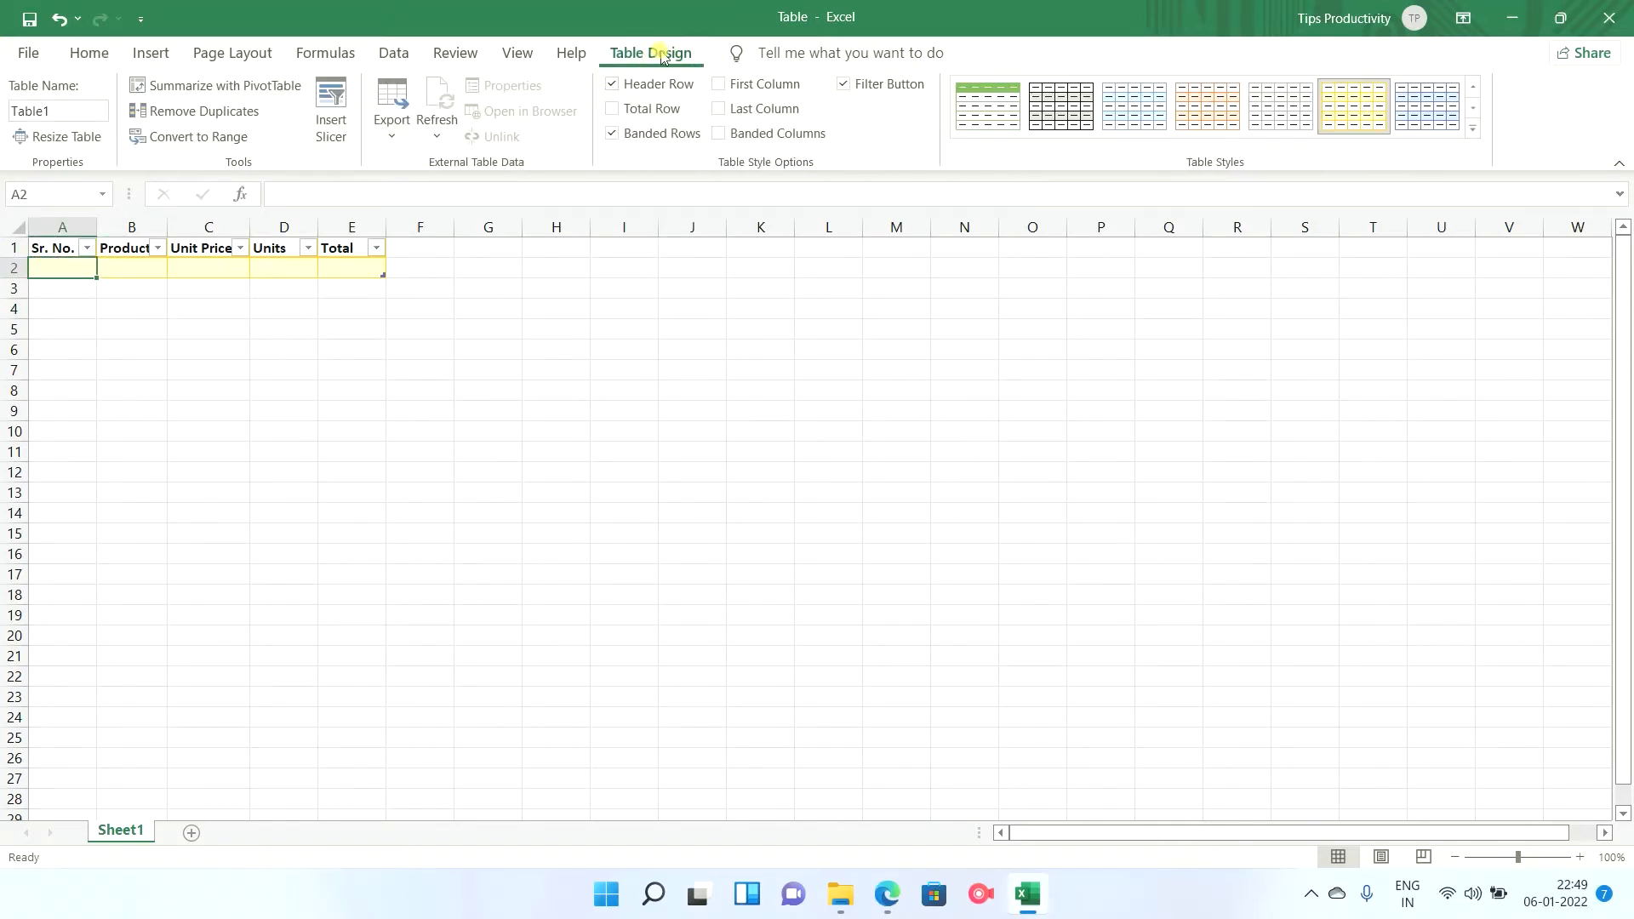
click(613, 269)
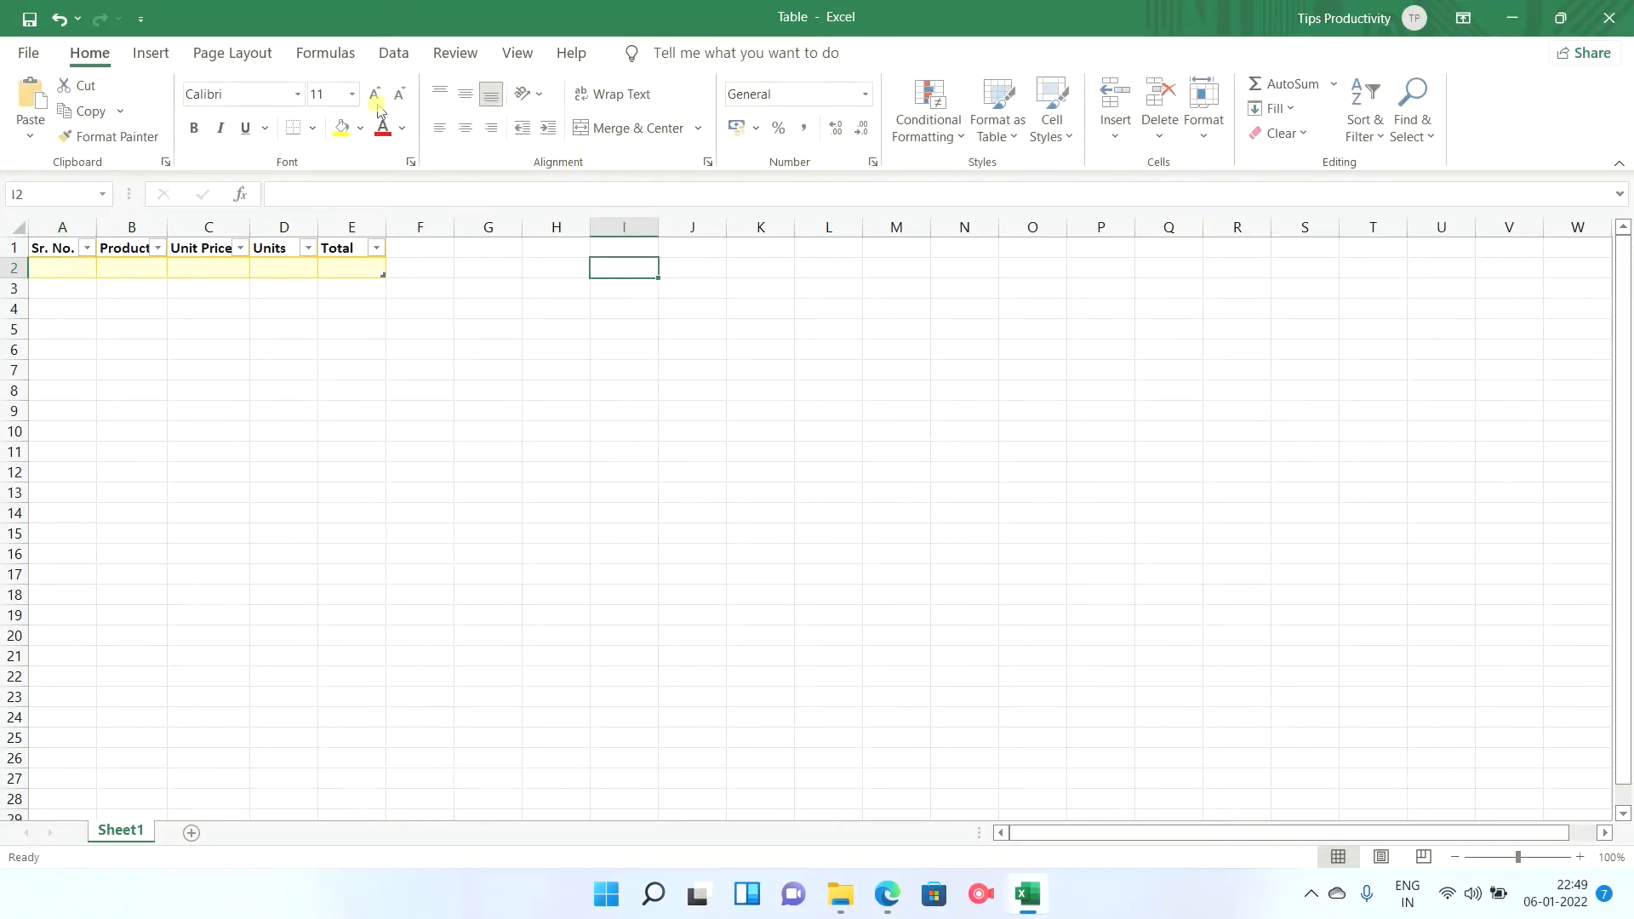
Rename the yellow table to T_Products.
click(72, 268)
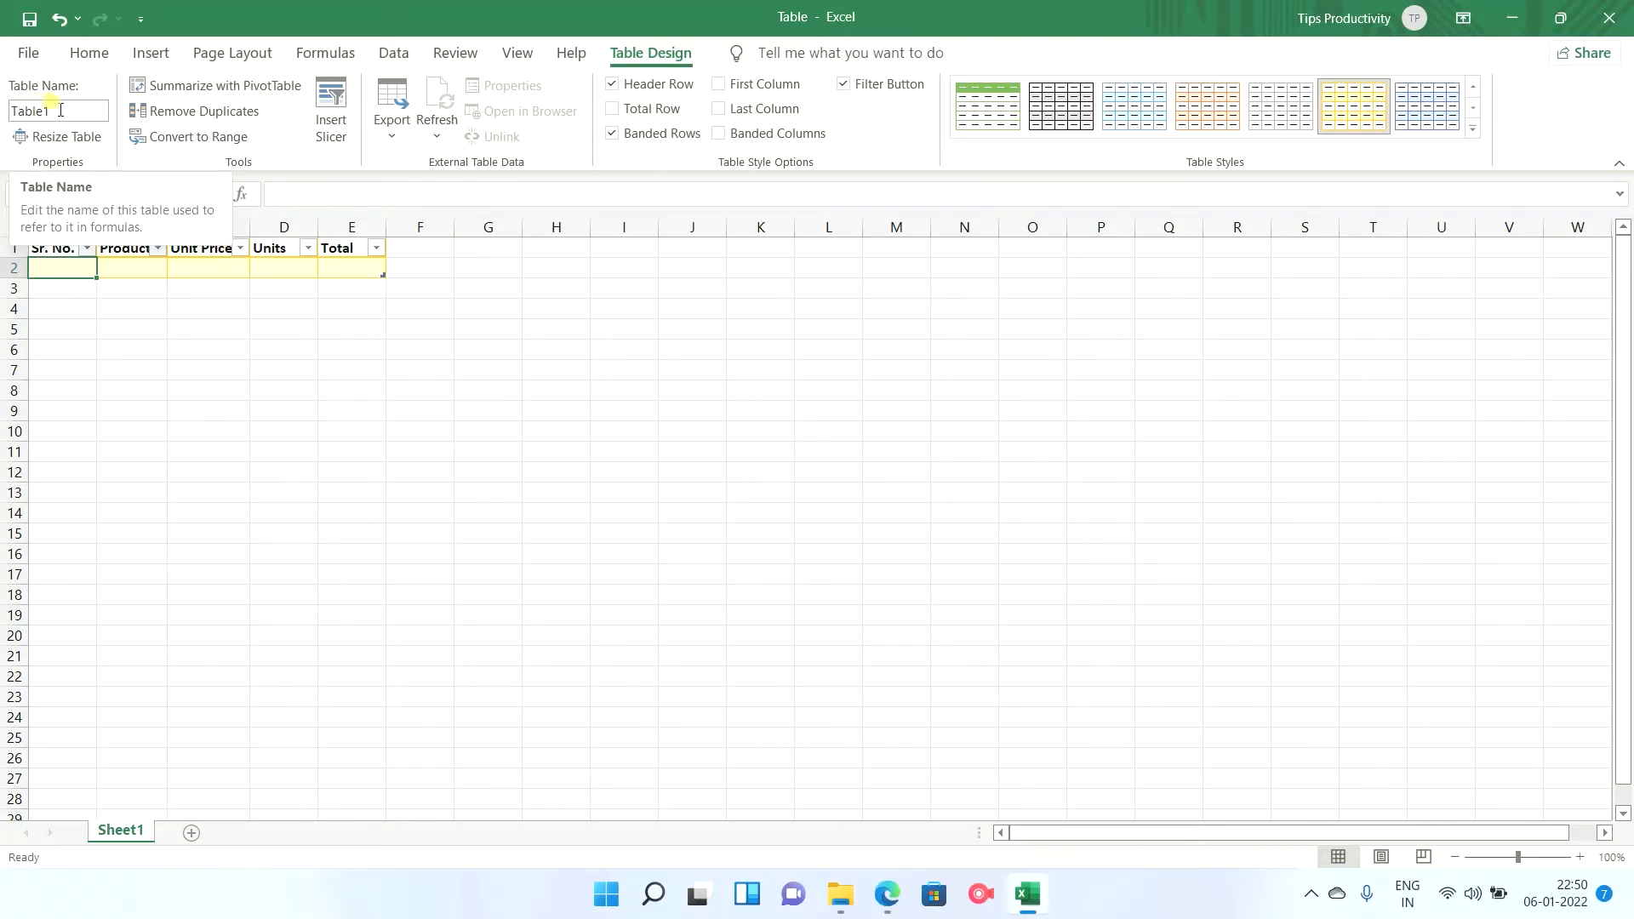
drag(61, 109, 6, 110)
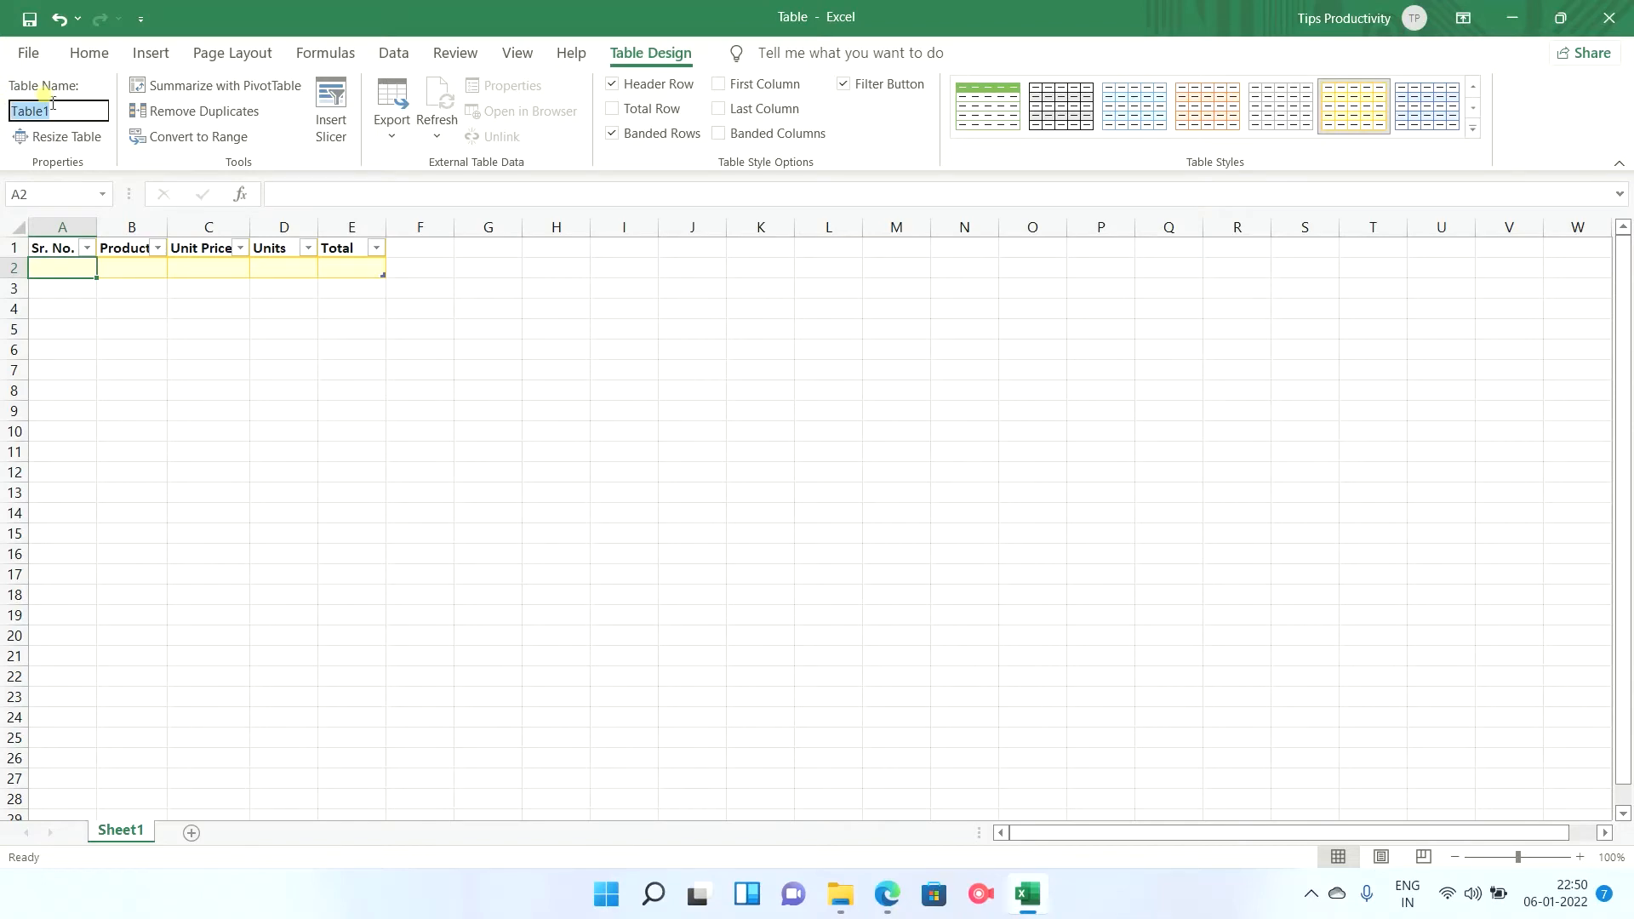
text(P)
text(T_)
click(85, 112)
key(Return)
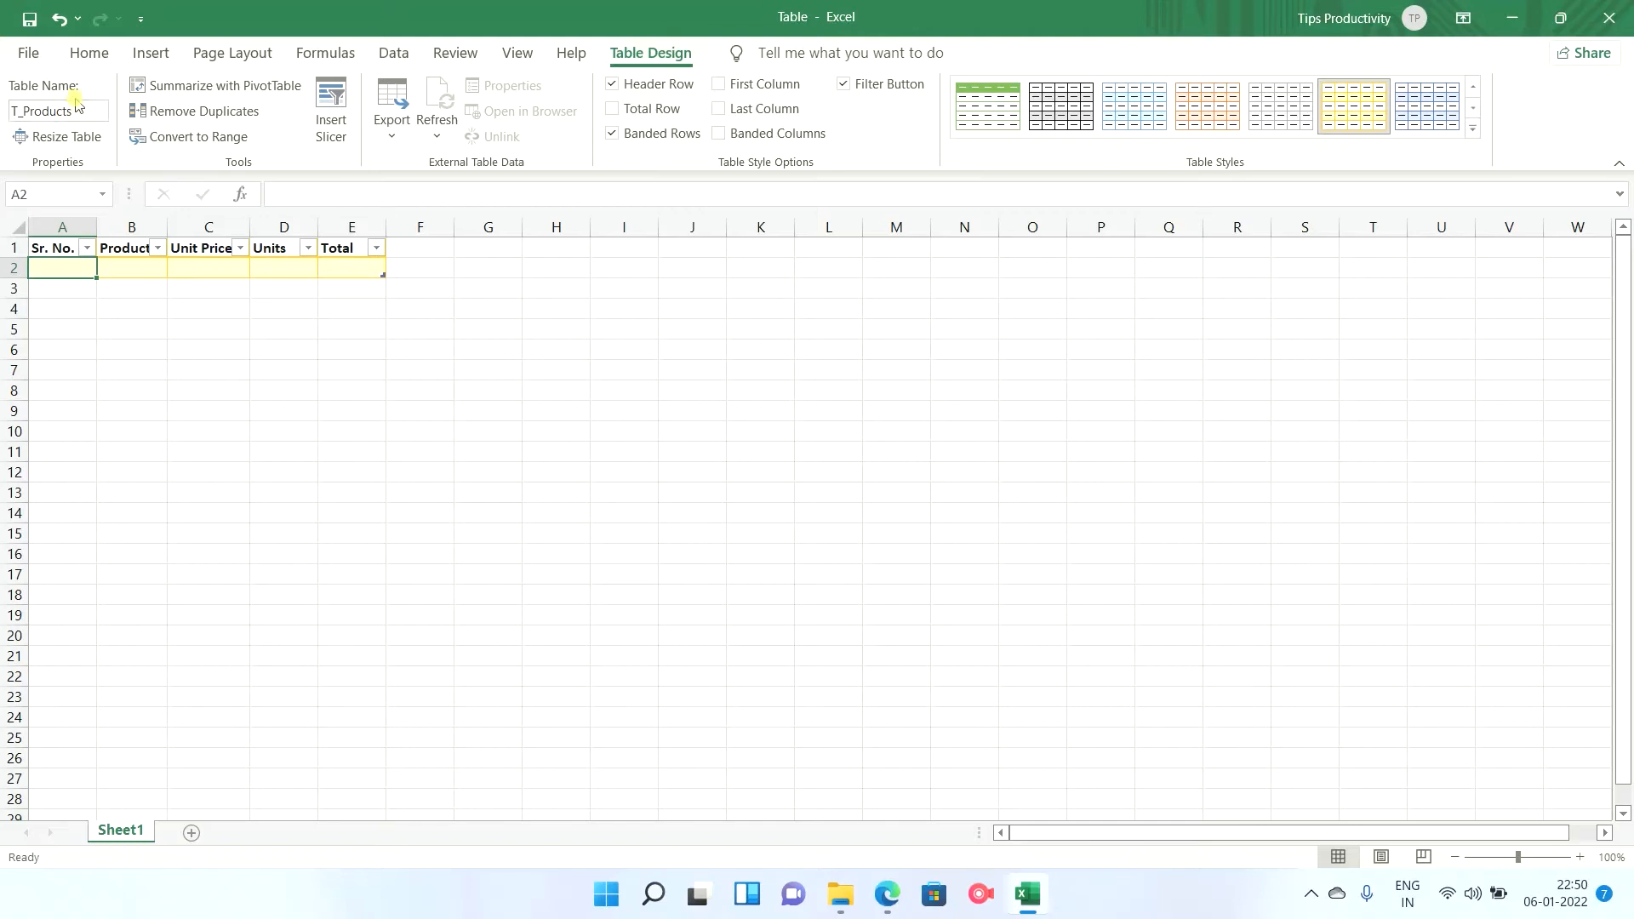
click(422, 284)
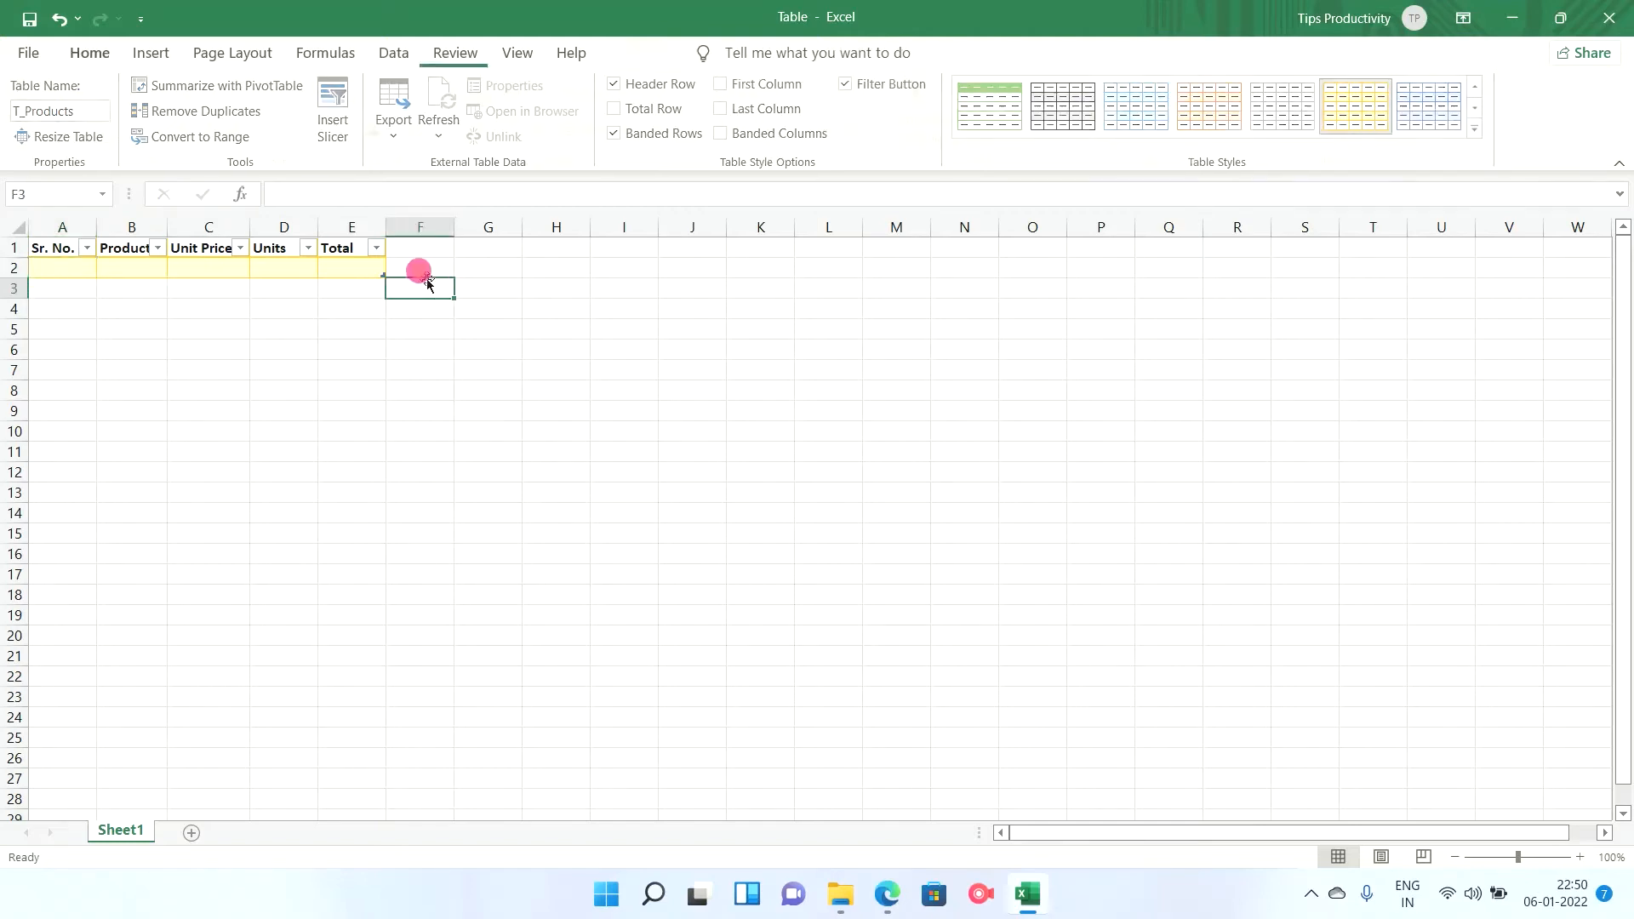
click(58, 264)
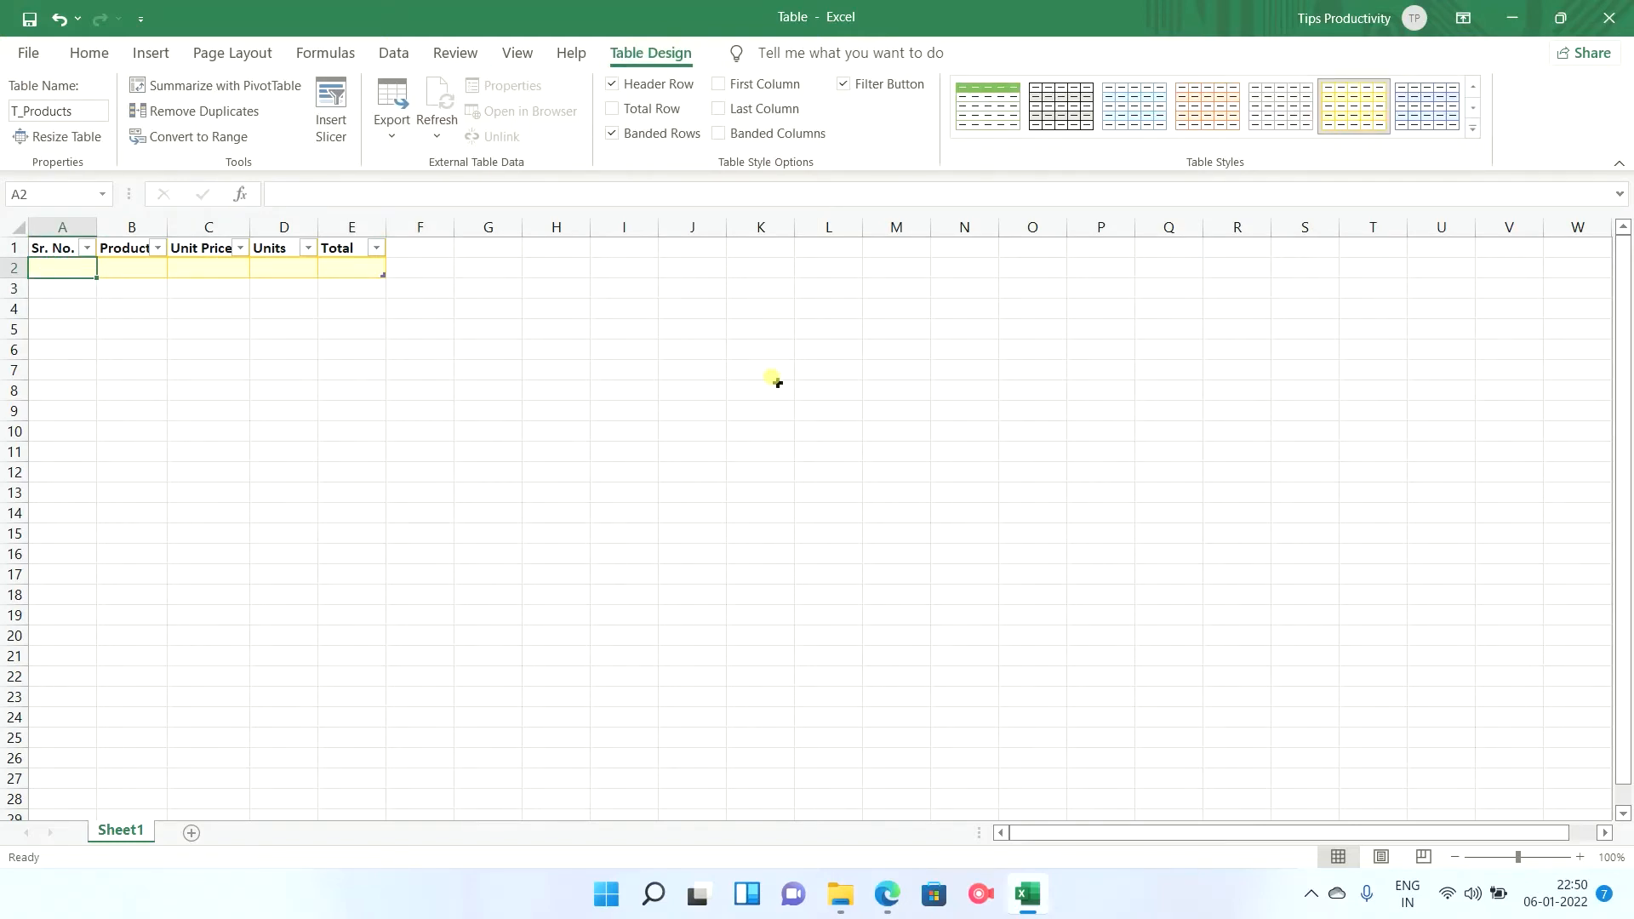
Create a second table with headers at K1 in the blue Light style with gridlines, and widen column K slightly.
click(756, 247)
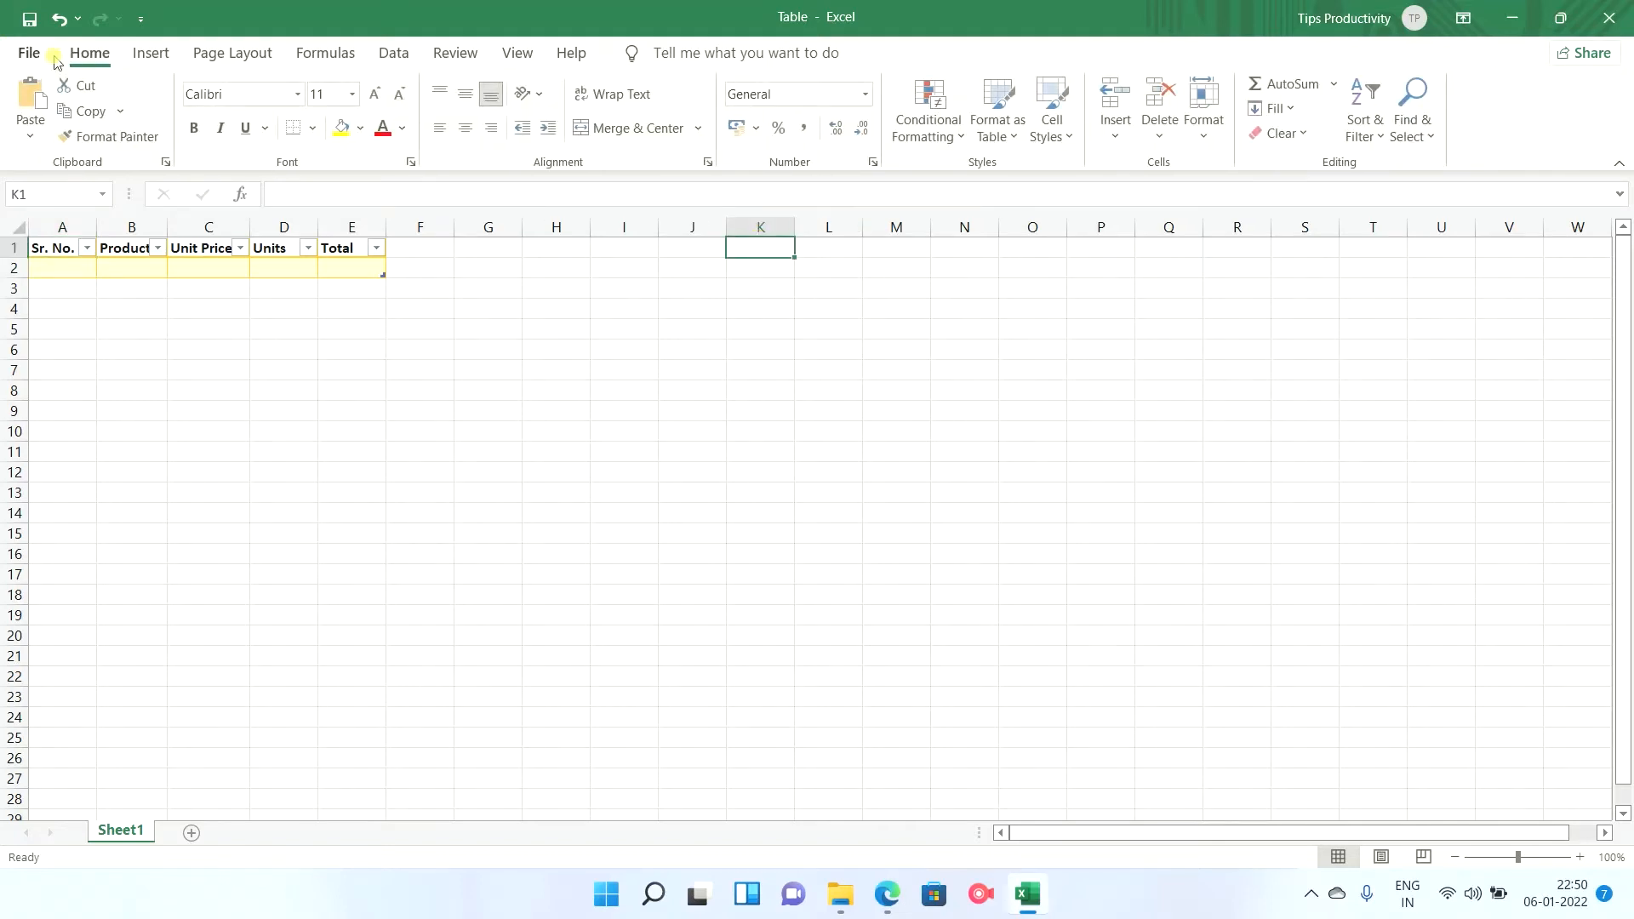
click(1016, 139)
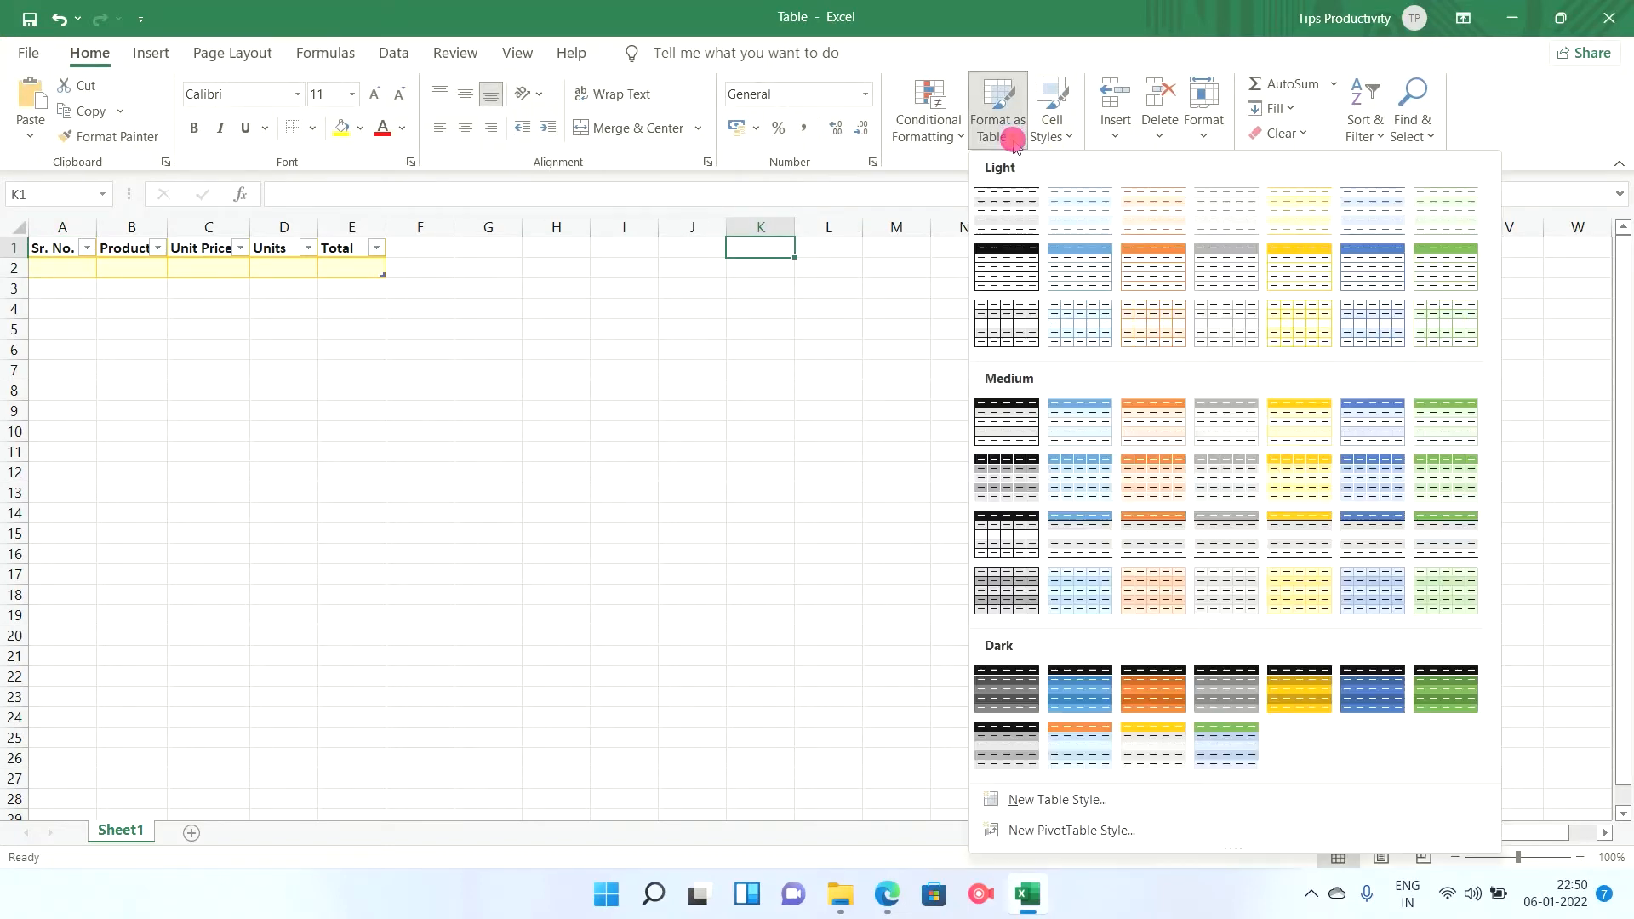
click(1360, 325)
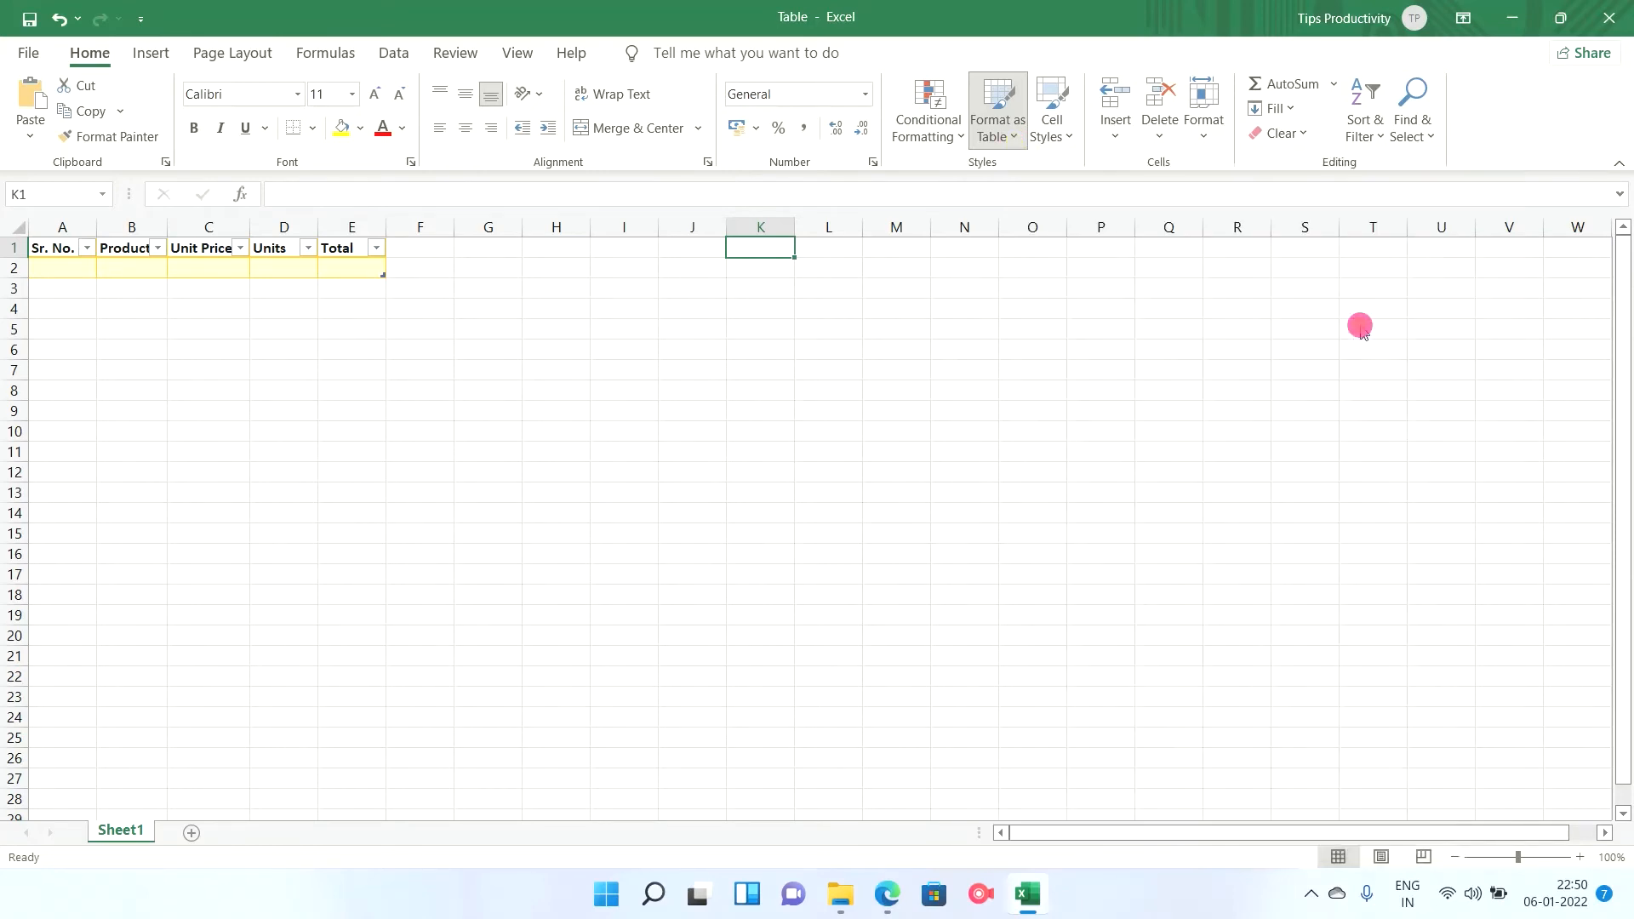
click(368, 472)
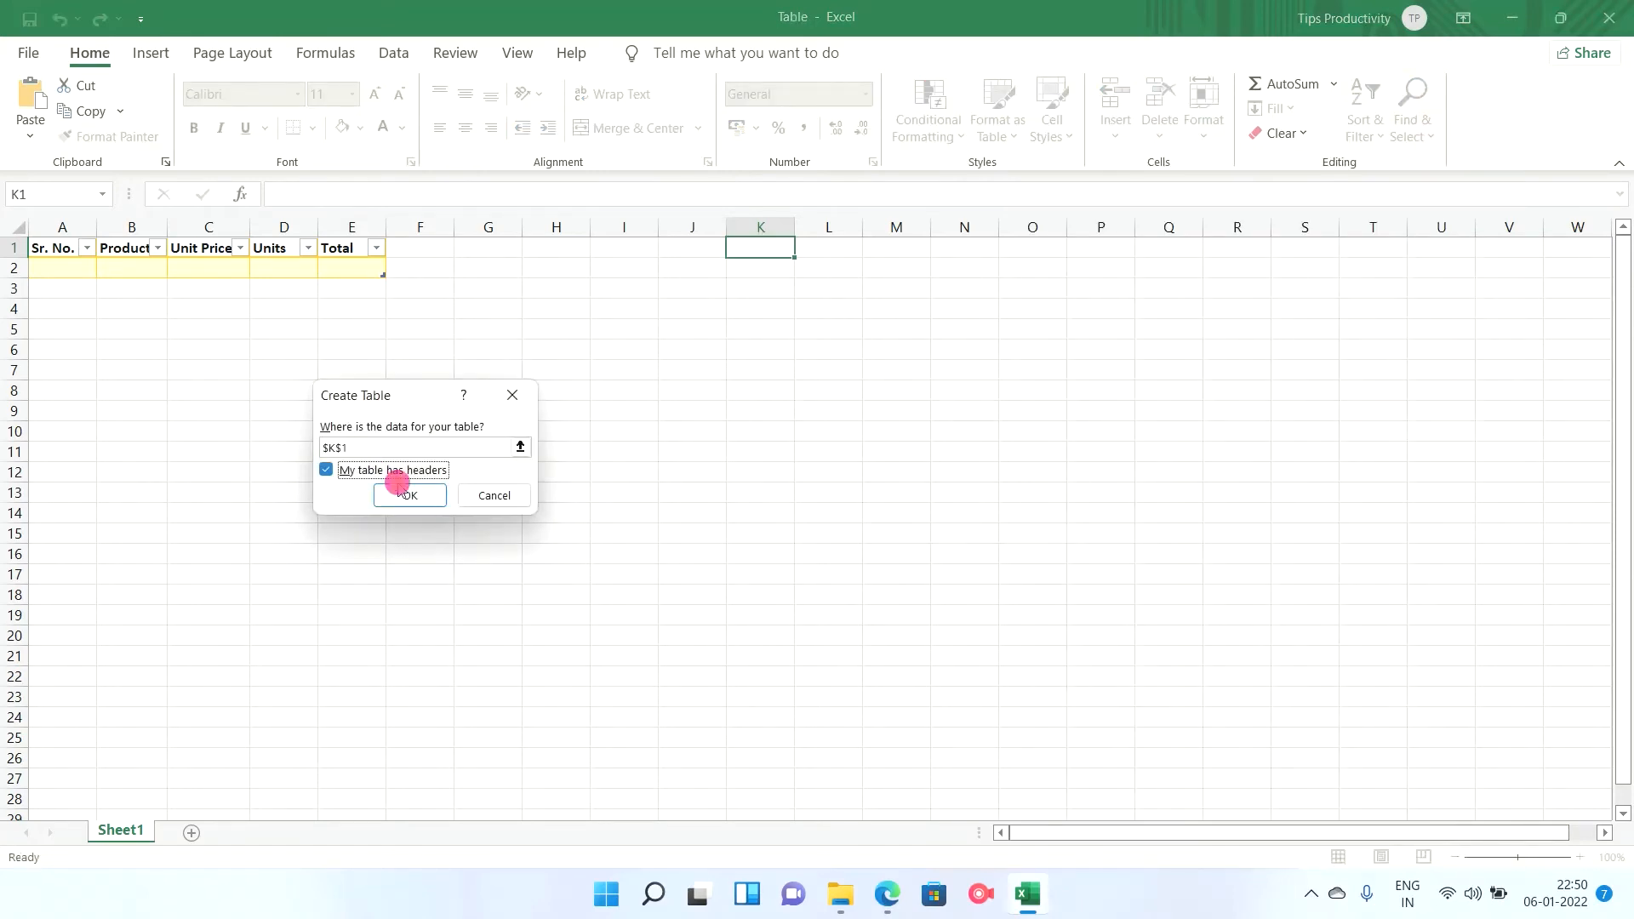
click(412, 497)
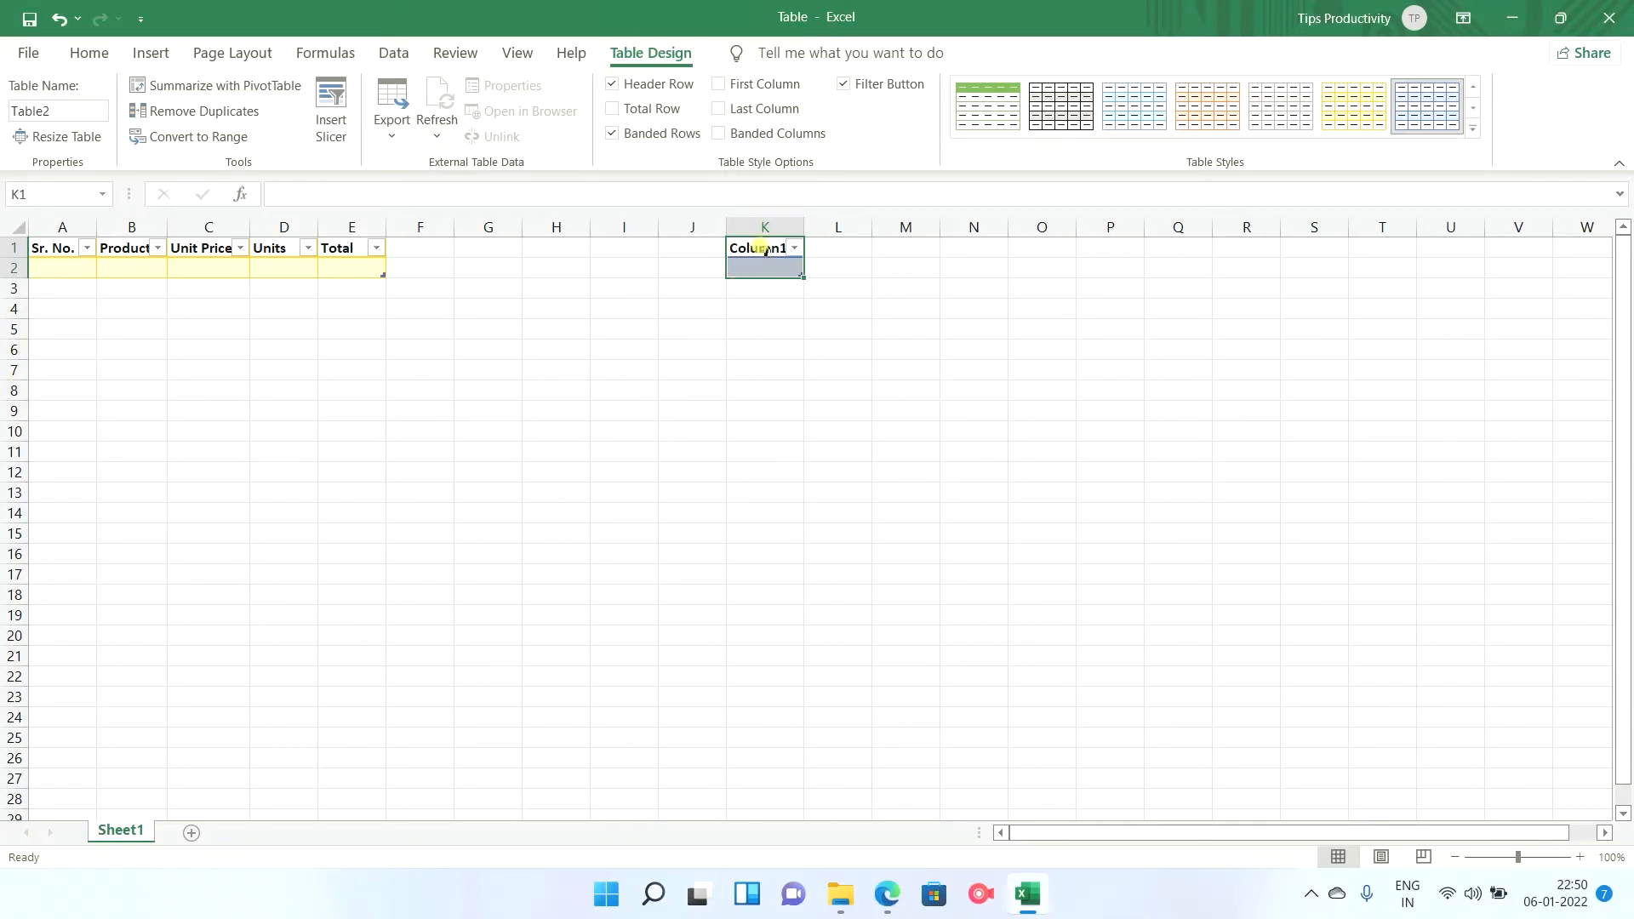
drag(805, 227, 819, 226)
click(923, 430)
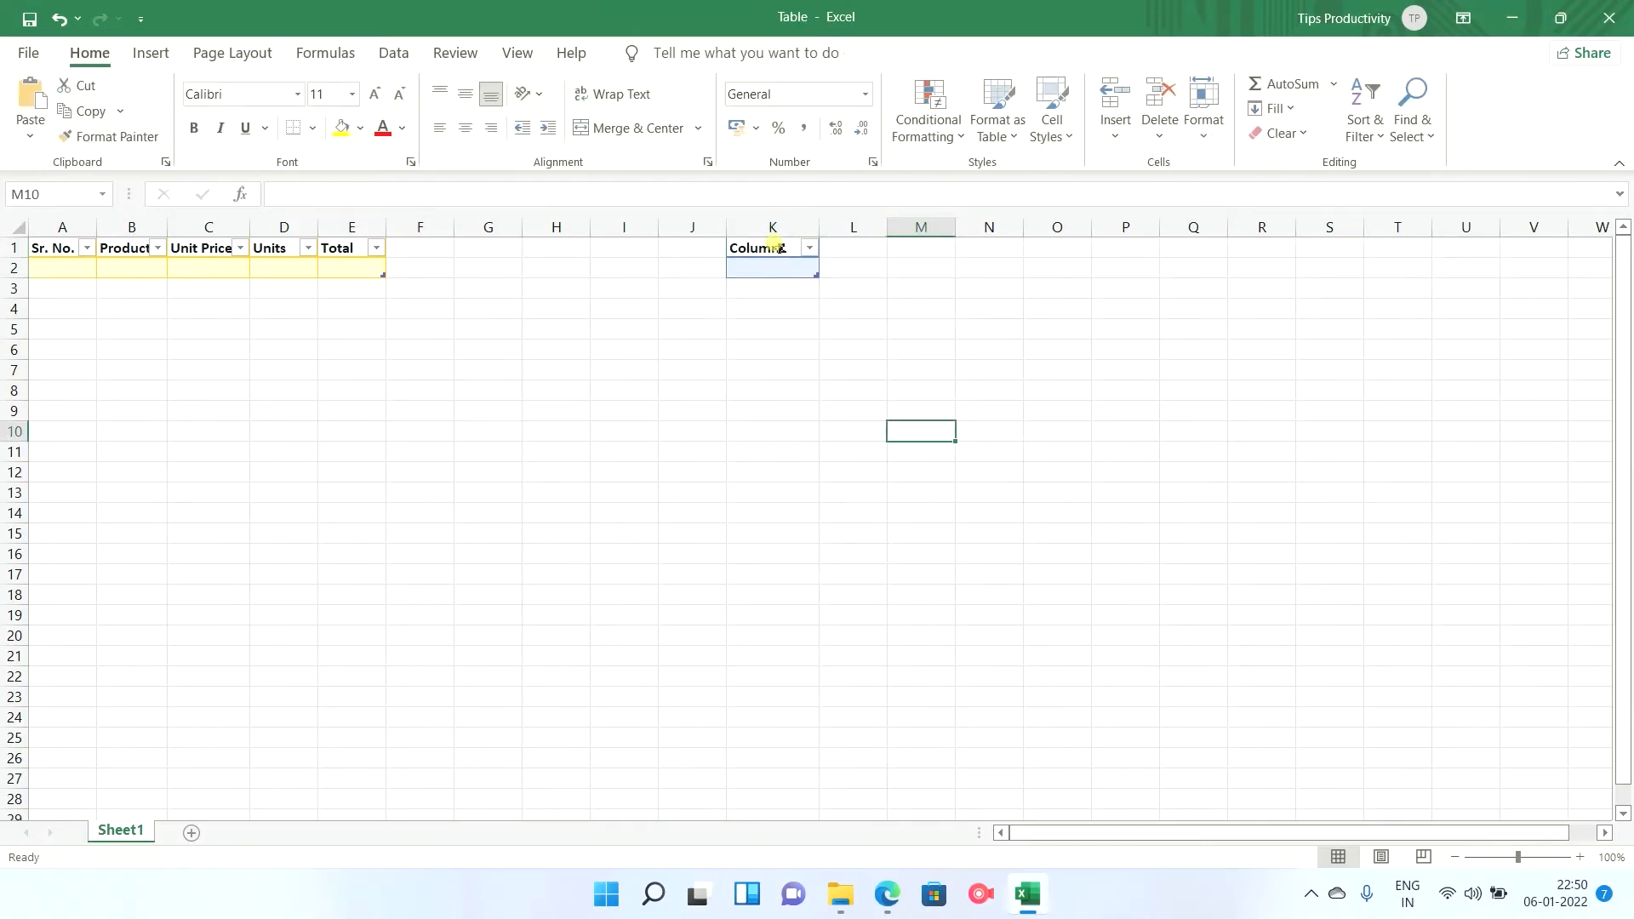
Rename the blue table's header in K1 to Sr. No.
click(788, 248)
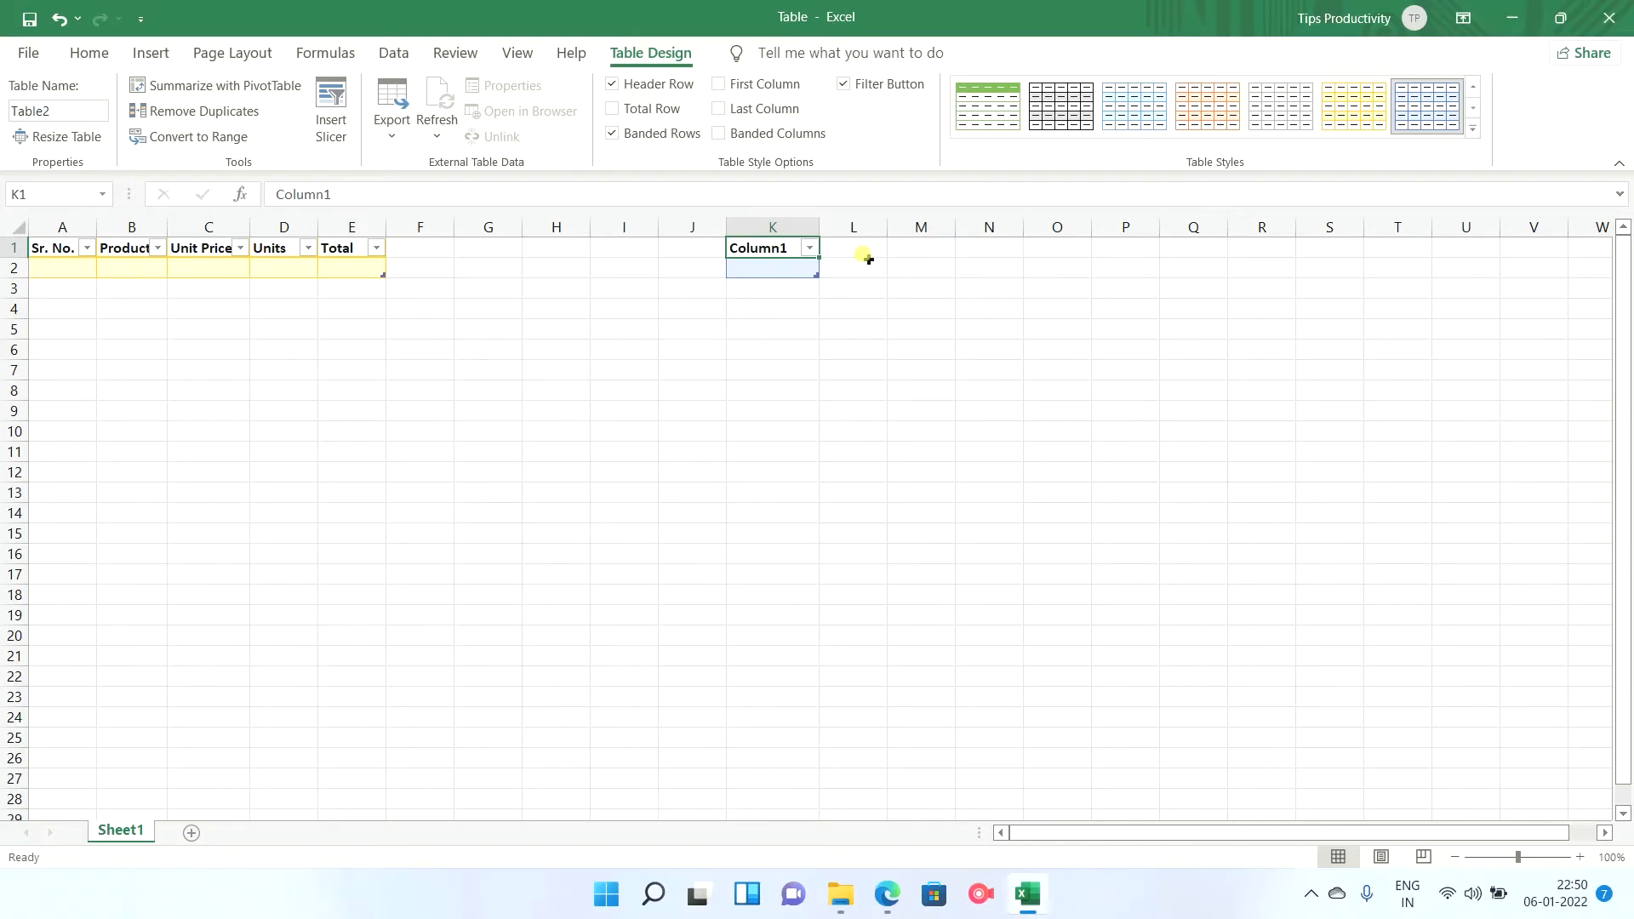
text(Sr. )
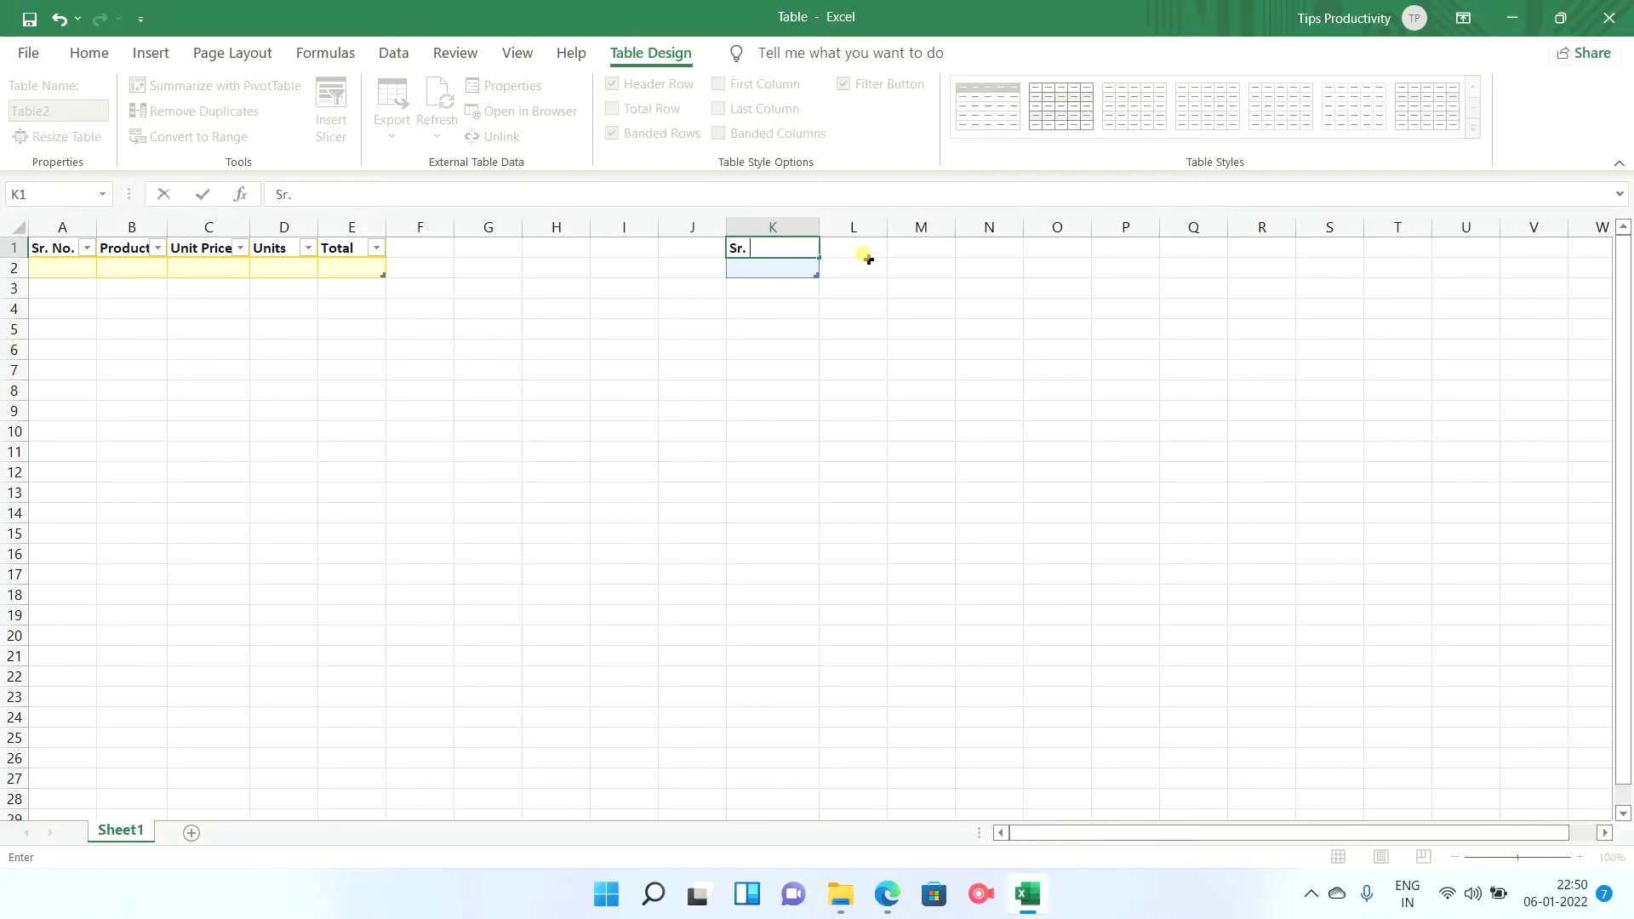
text(No.)
Extend the blue table with a Product column in L1 and widen column L to fit its header.
click(864, 246)
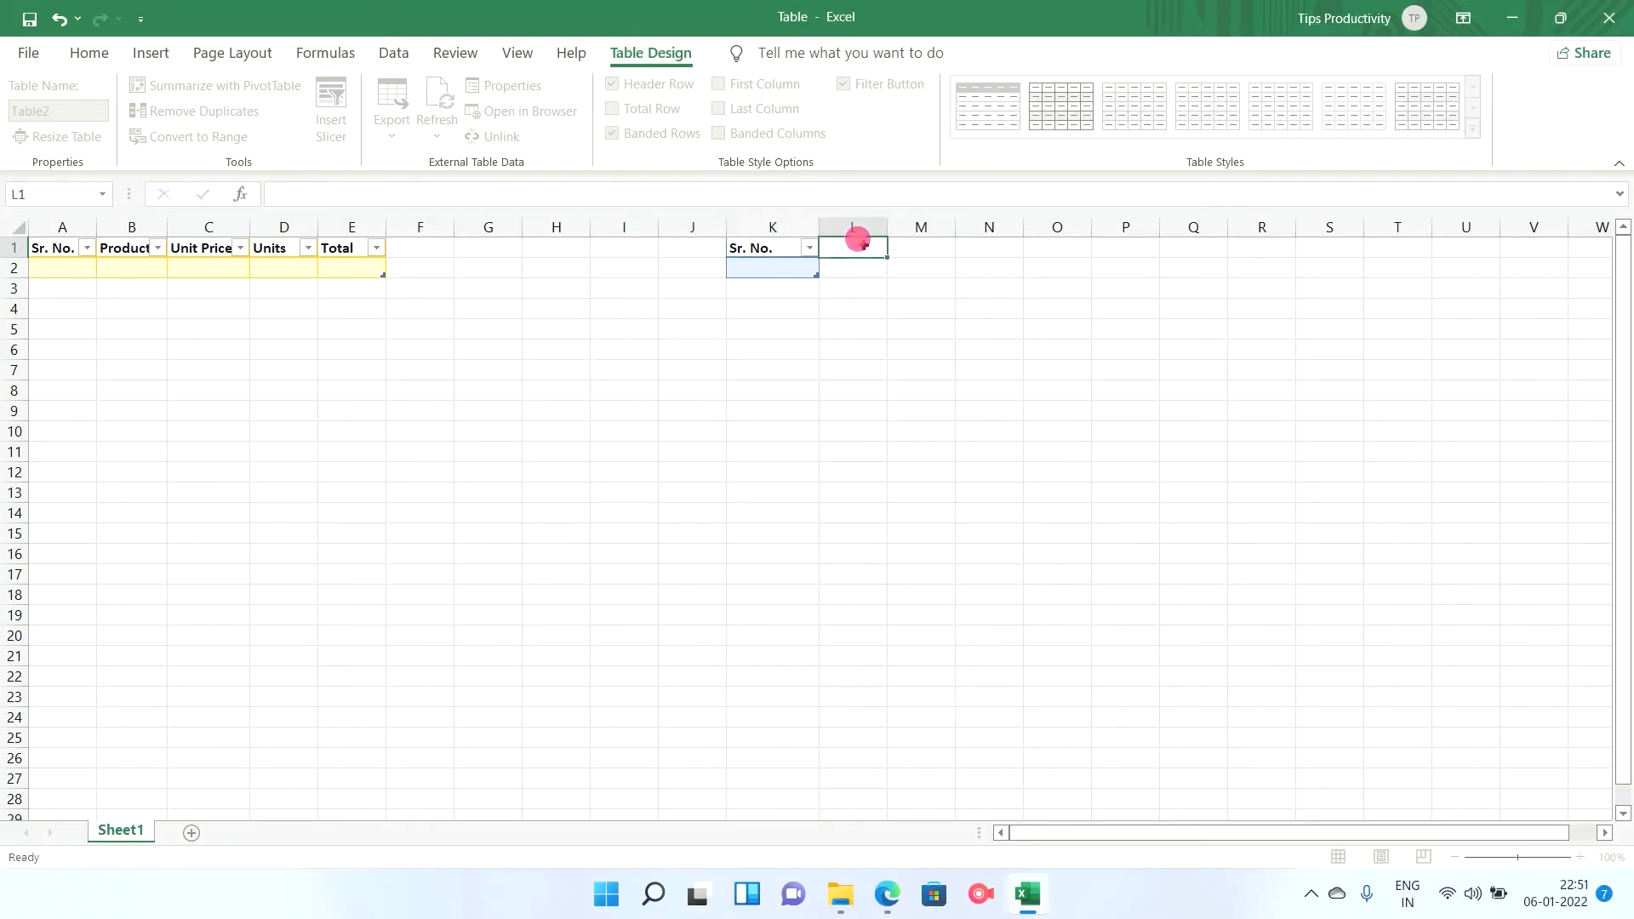
text(Product)
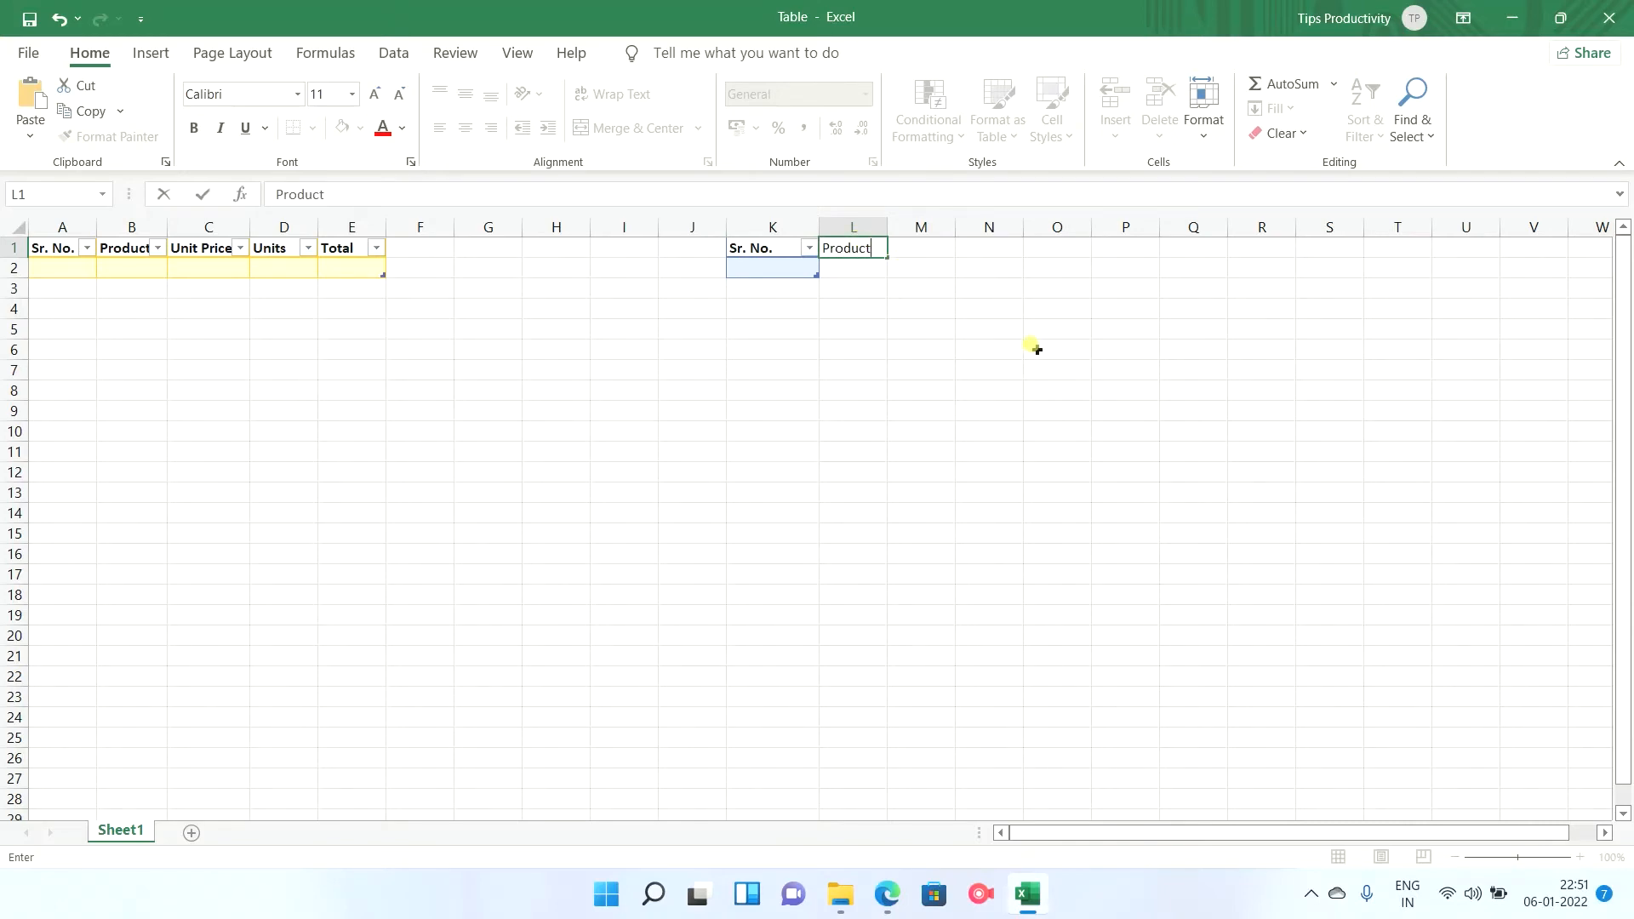
key(Tab)
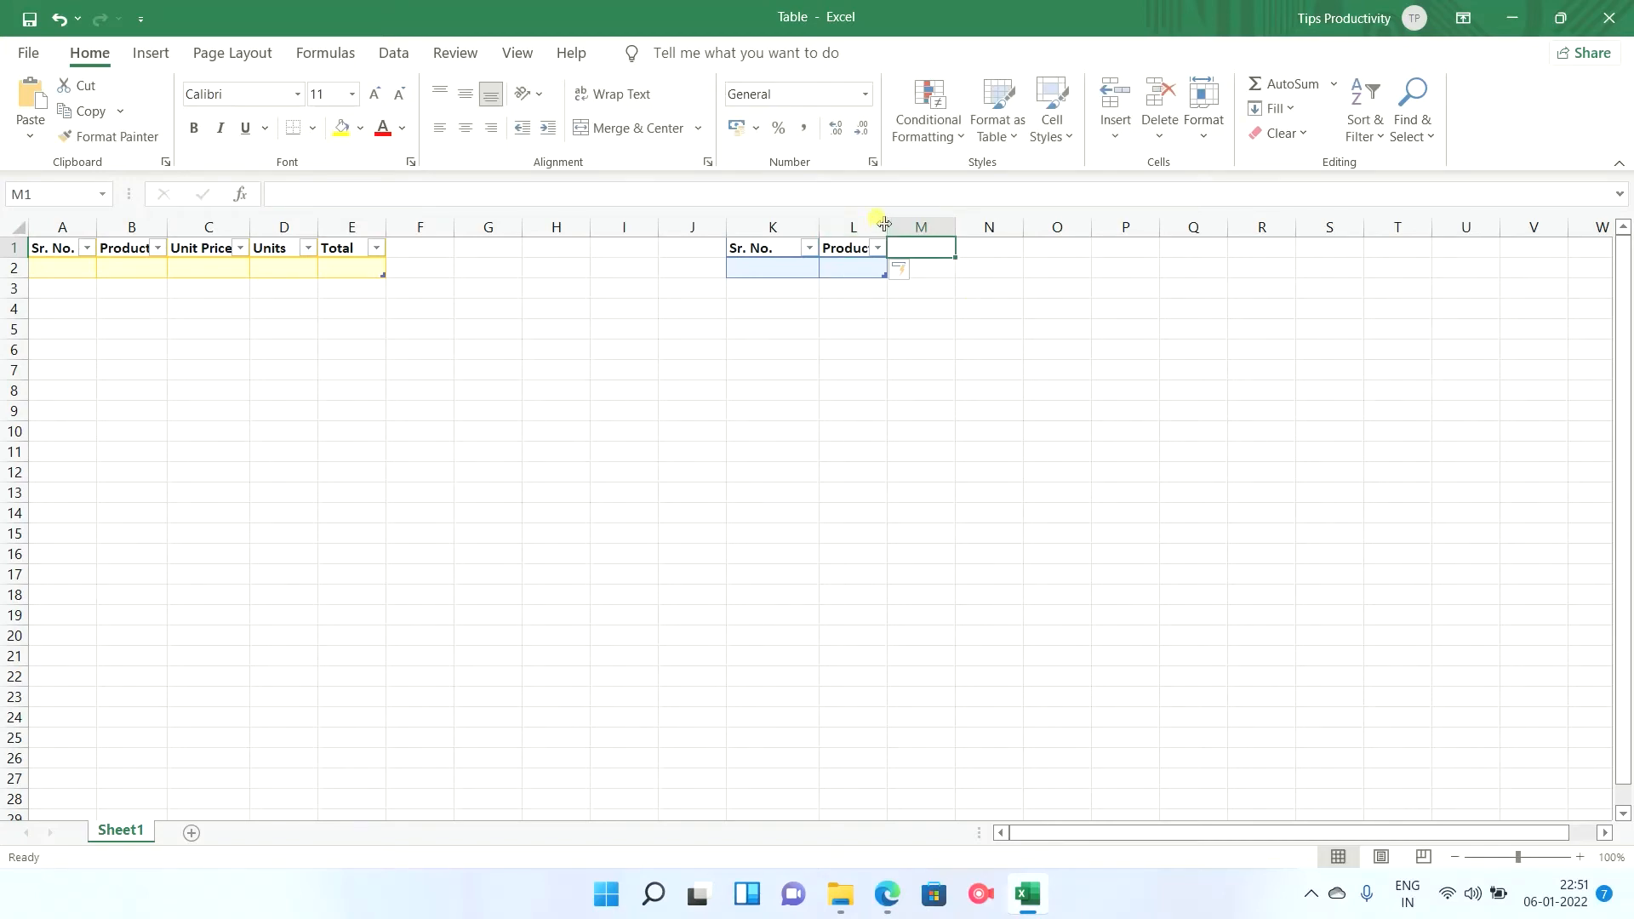
drag(884, 223, 903, 224)
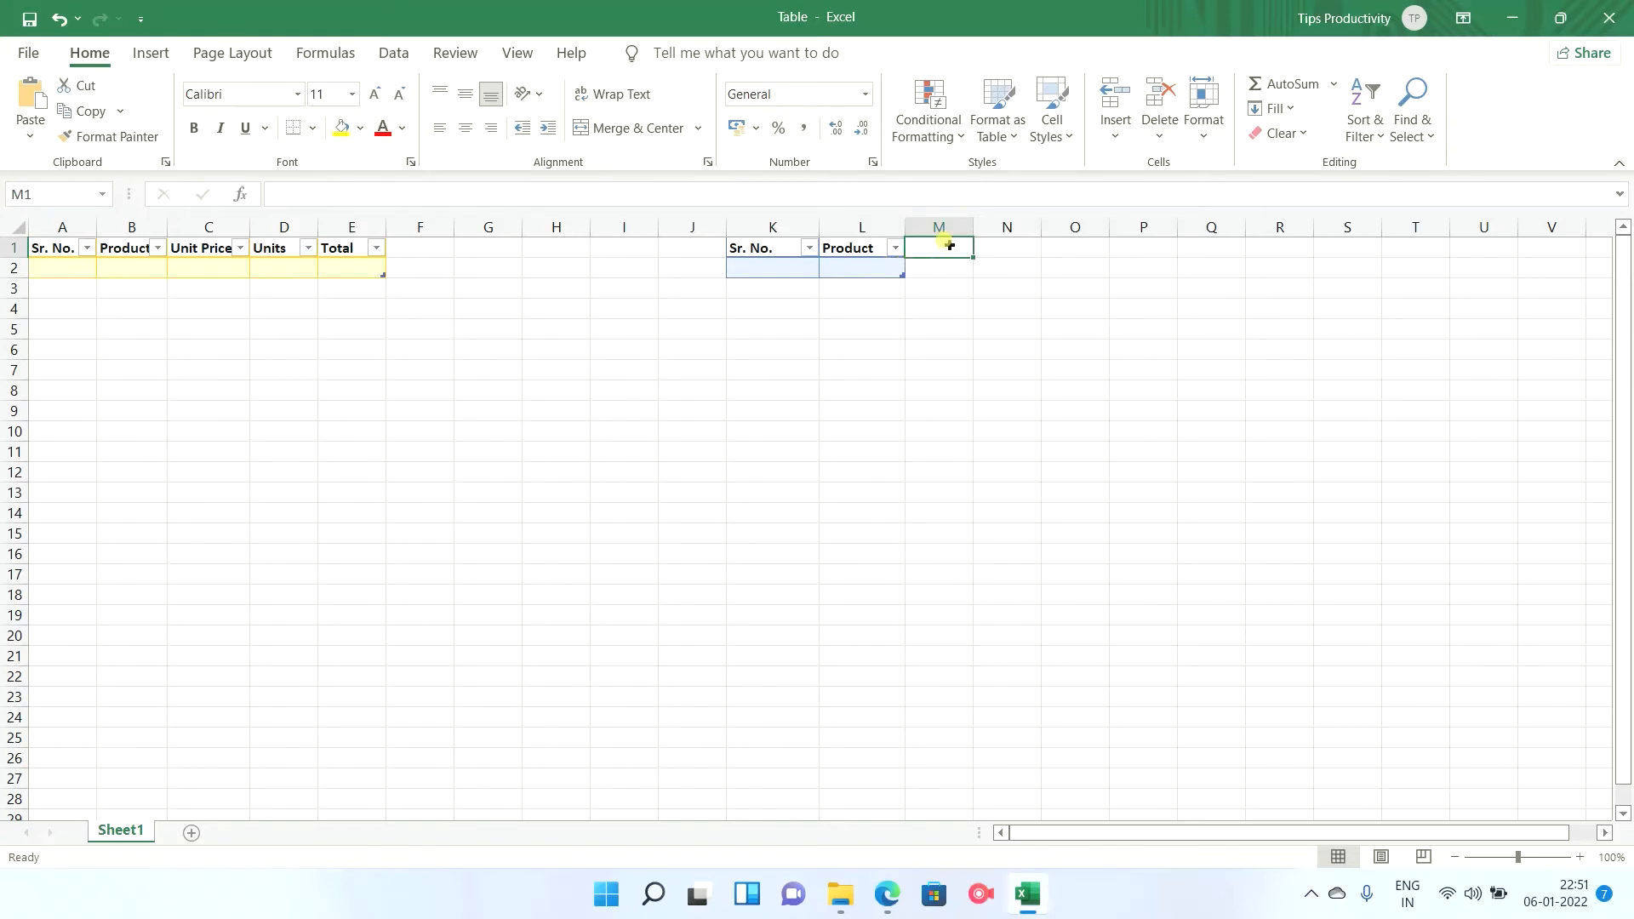
Add a Unit Price column to the blue table in M1.
text(Unnit)
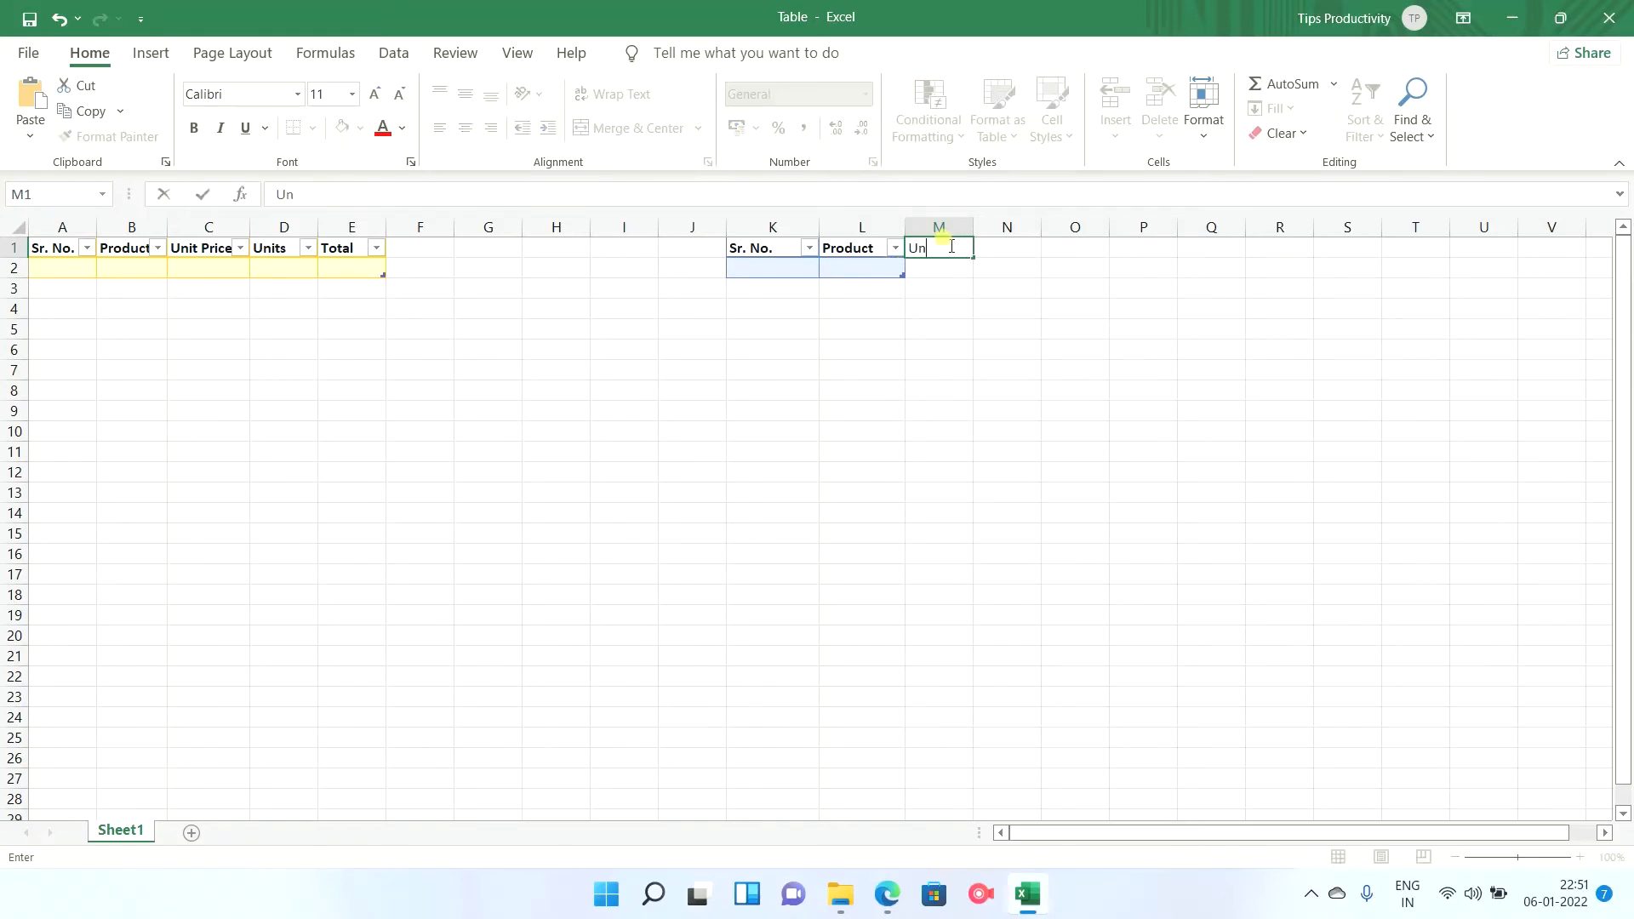
key(BackSpace)
text(t Price)
key(Tab)
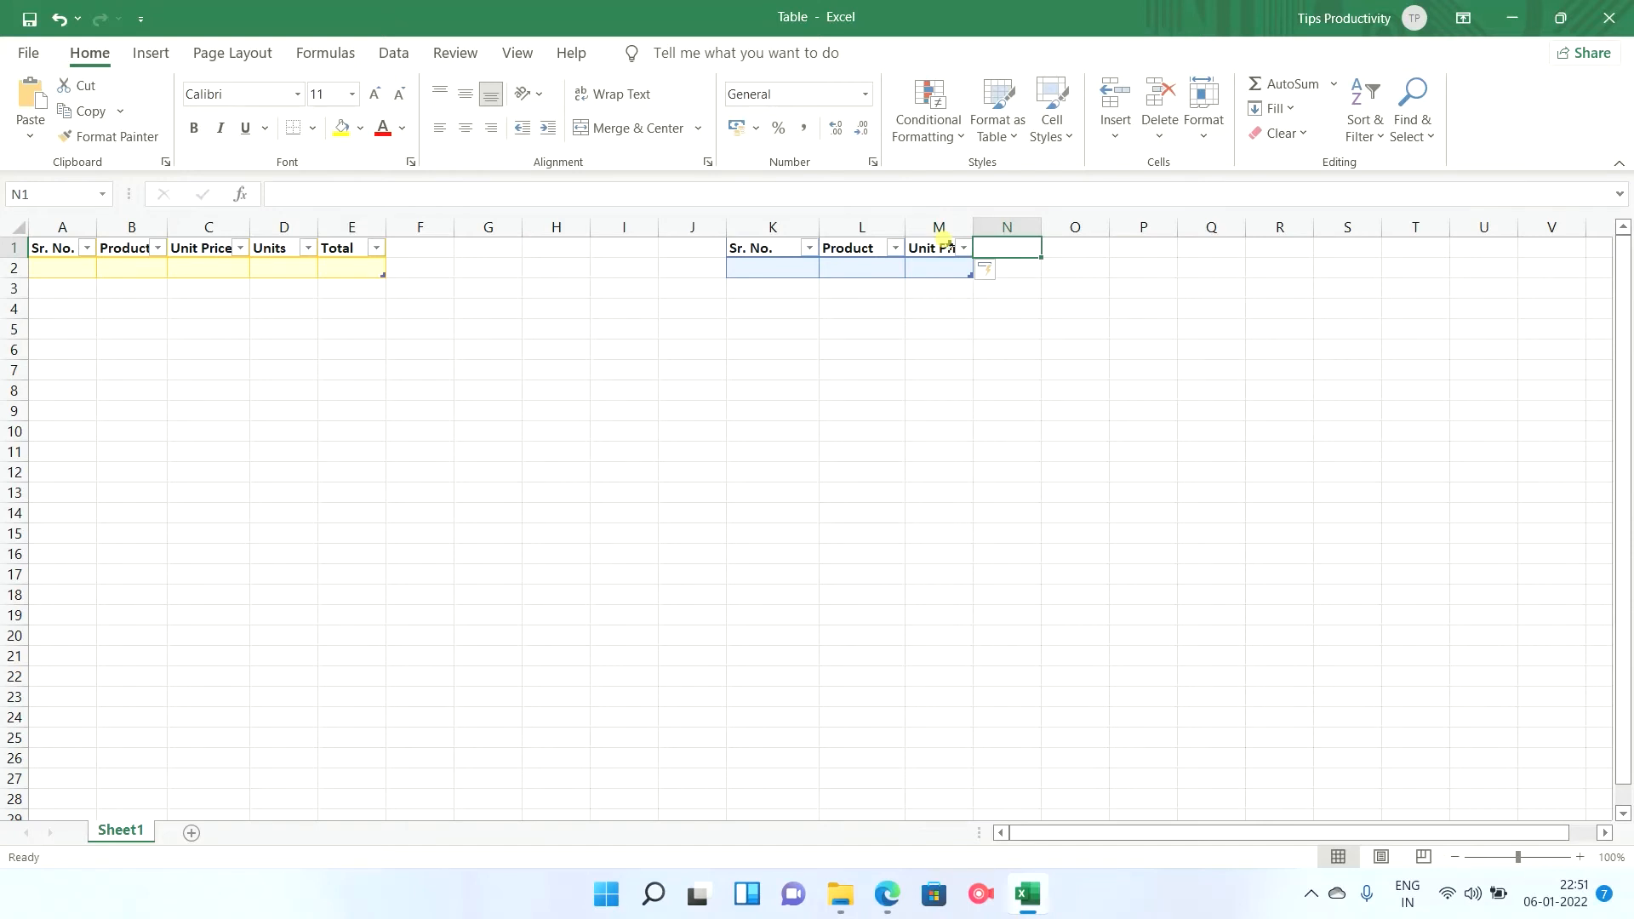
Extend the blue table with a Units column in N1 and a Total column in O1.
text(Units)
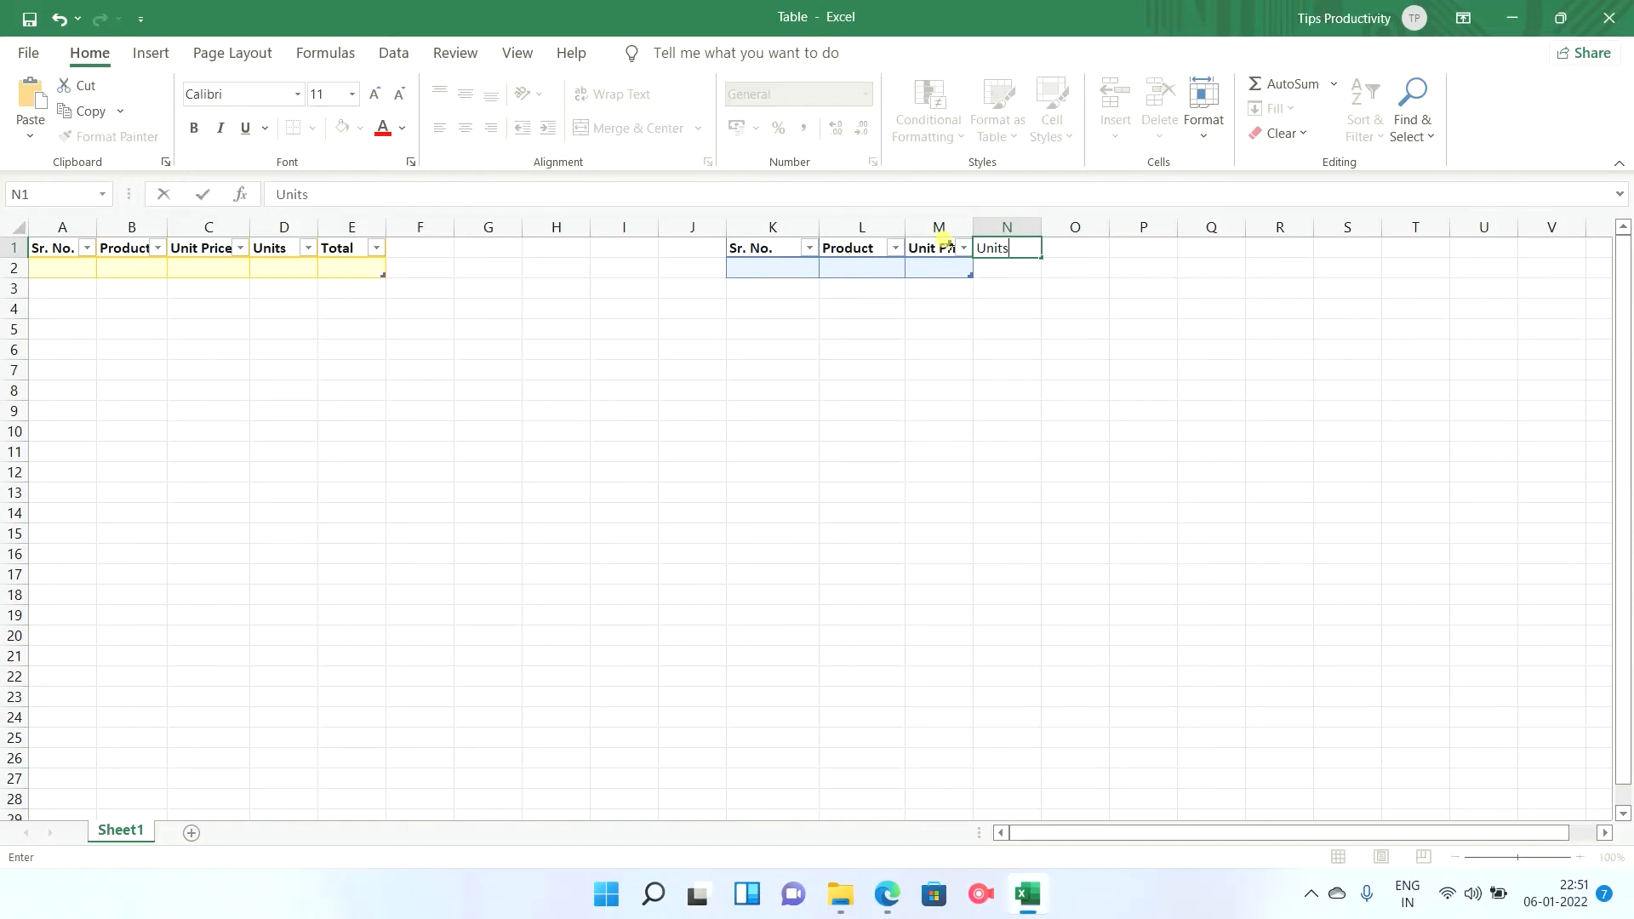
key(Tab)
text(To)
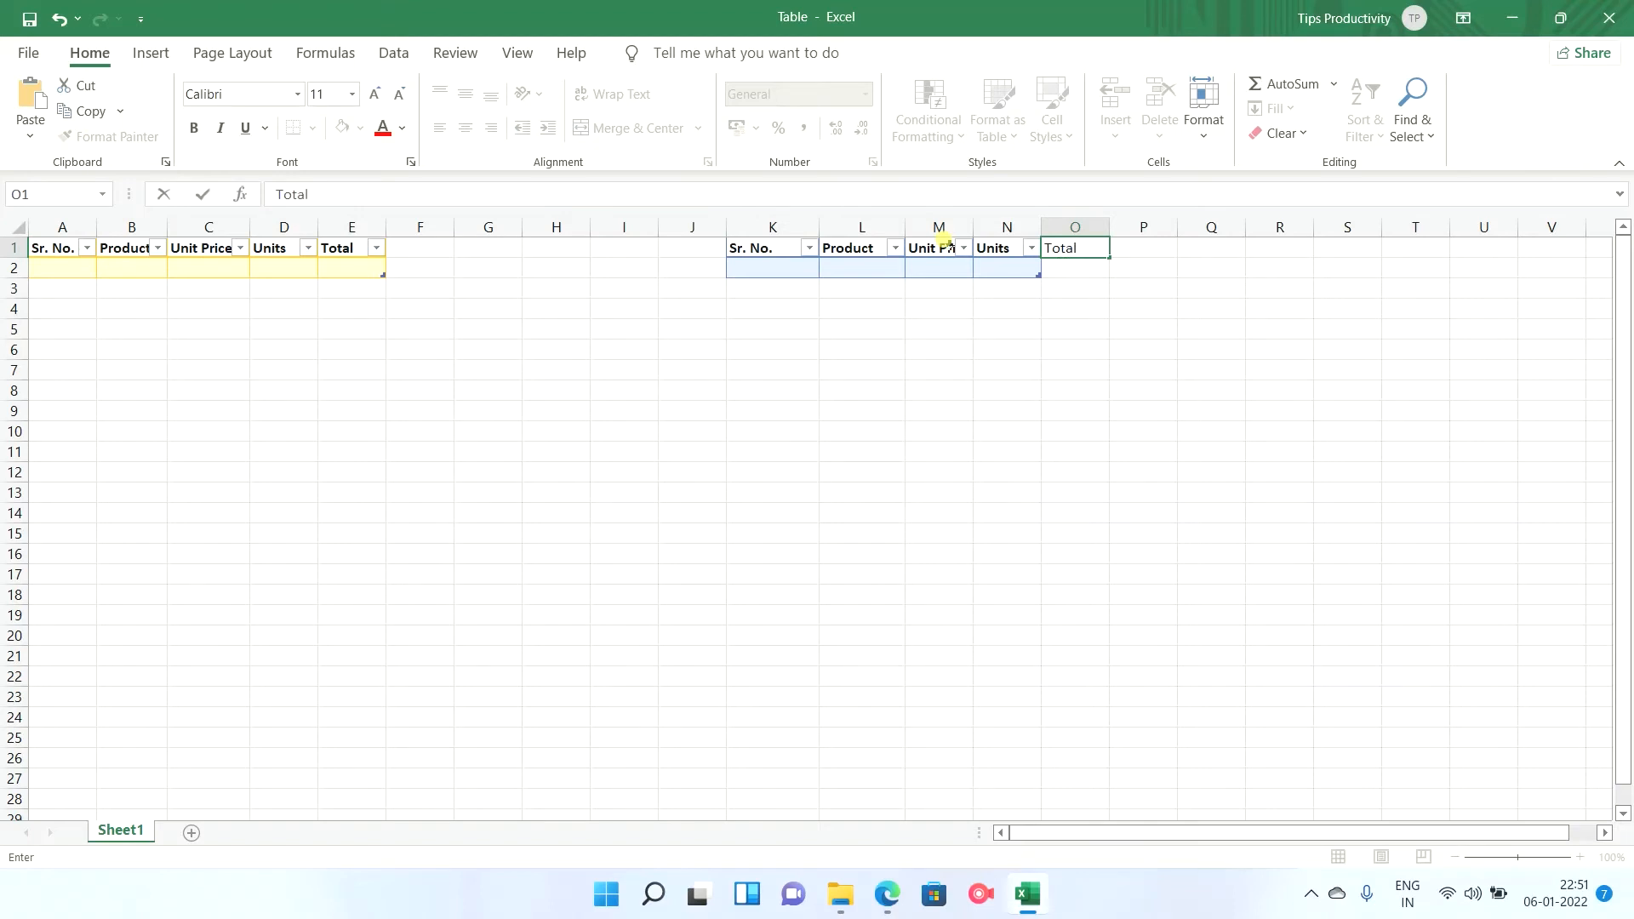
text(tal)
key(Tab)
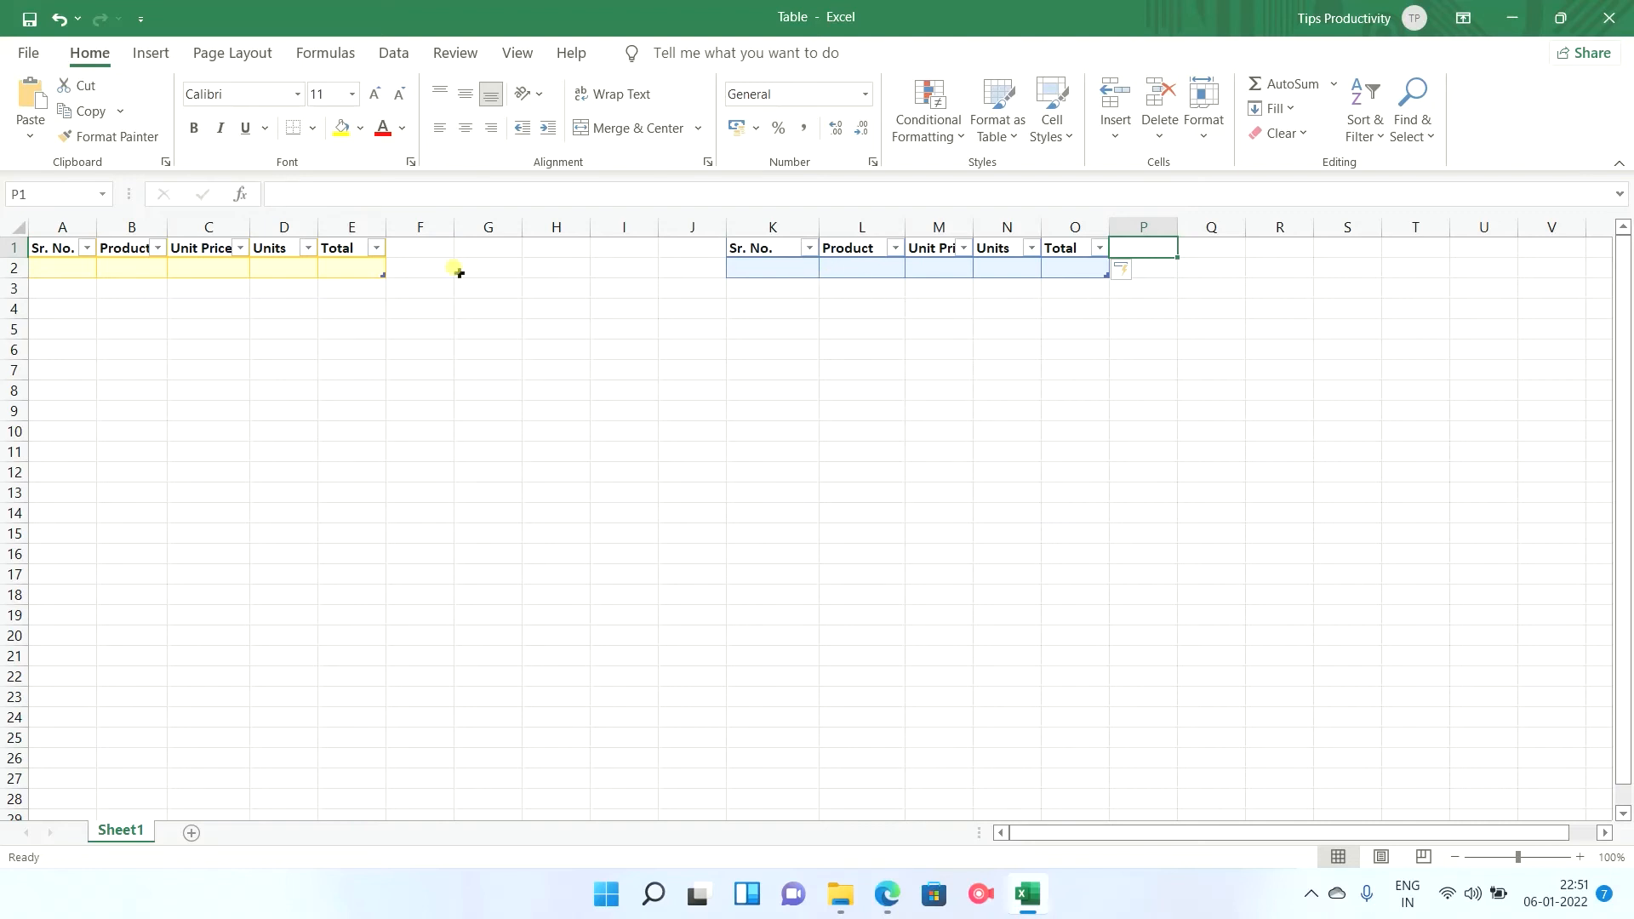
Fill the yellow table's first row with Sr. No. 1, product Computer, unit price 60000 and units 2.
click(56, 269)
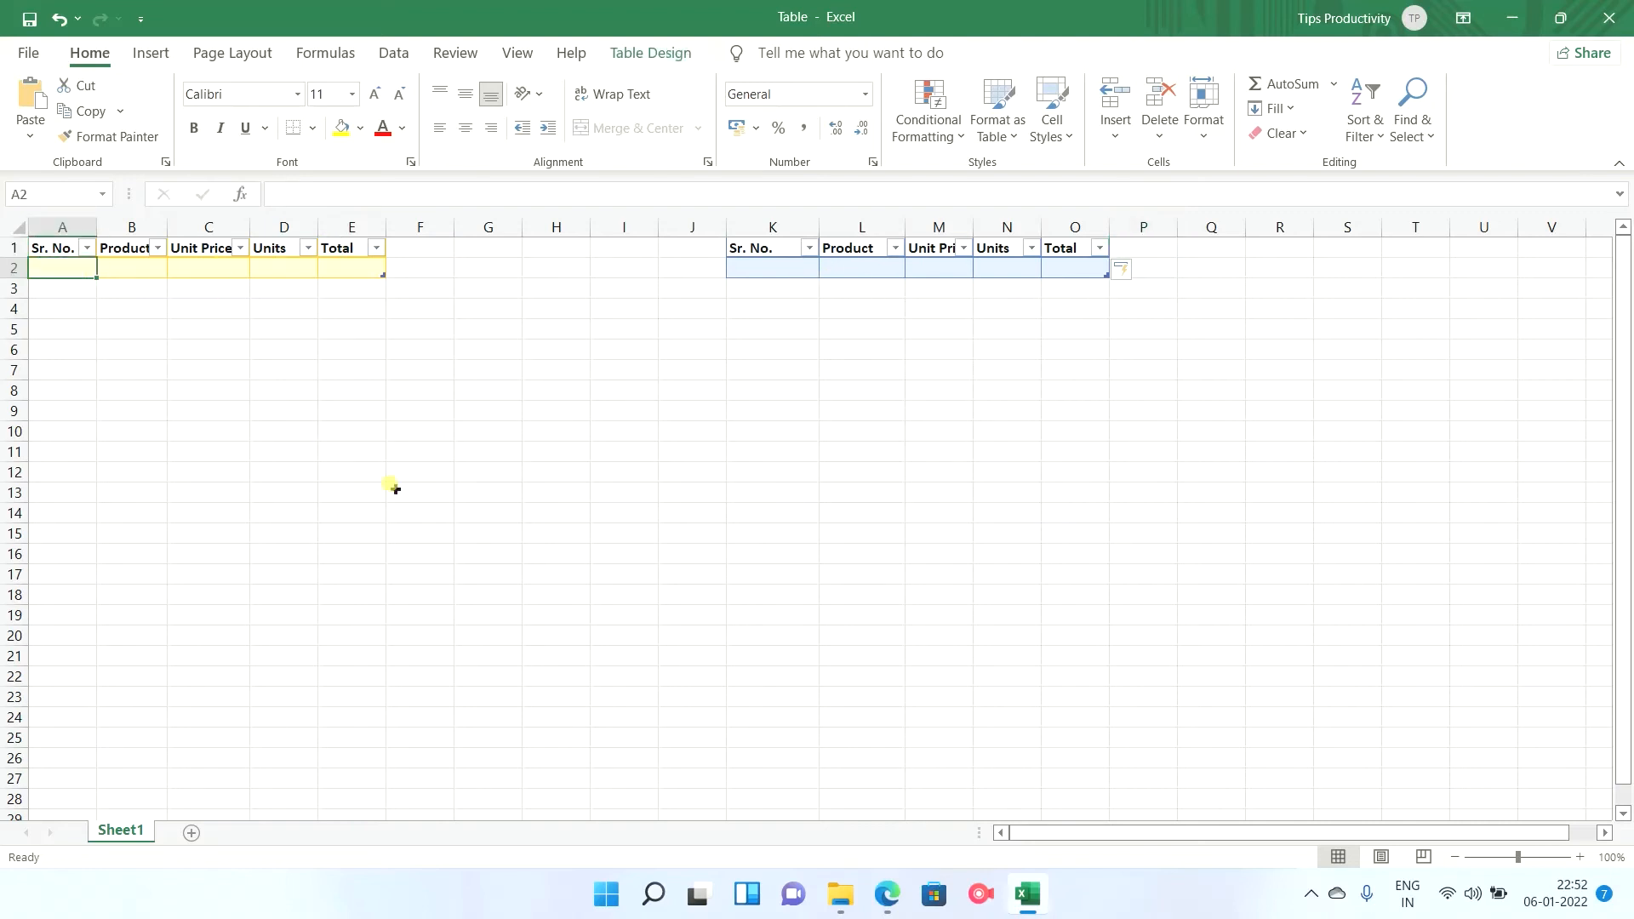
text(1)
key(Tab)
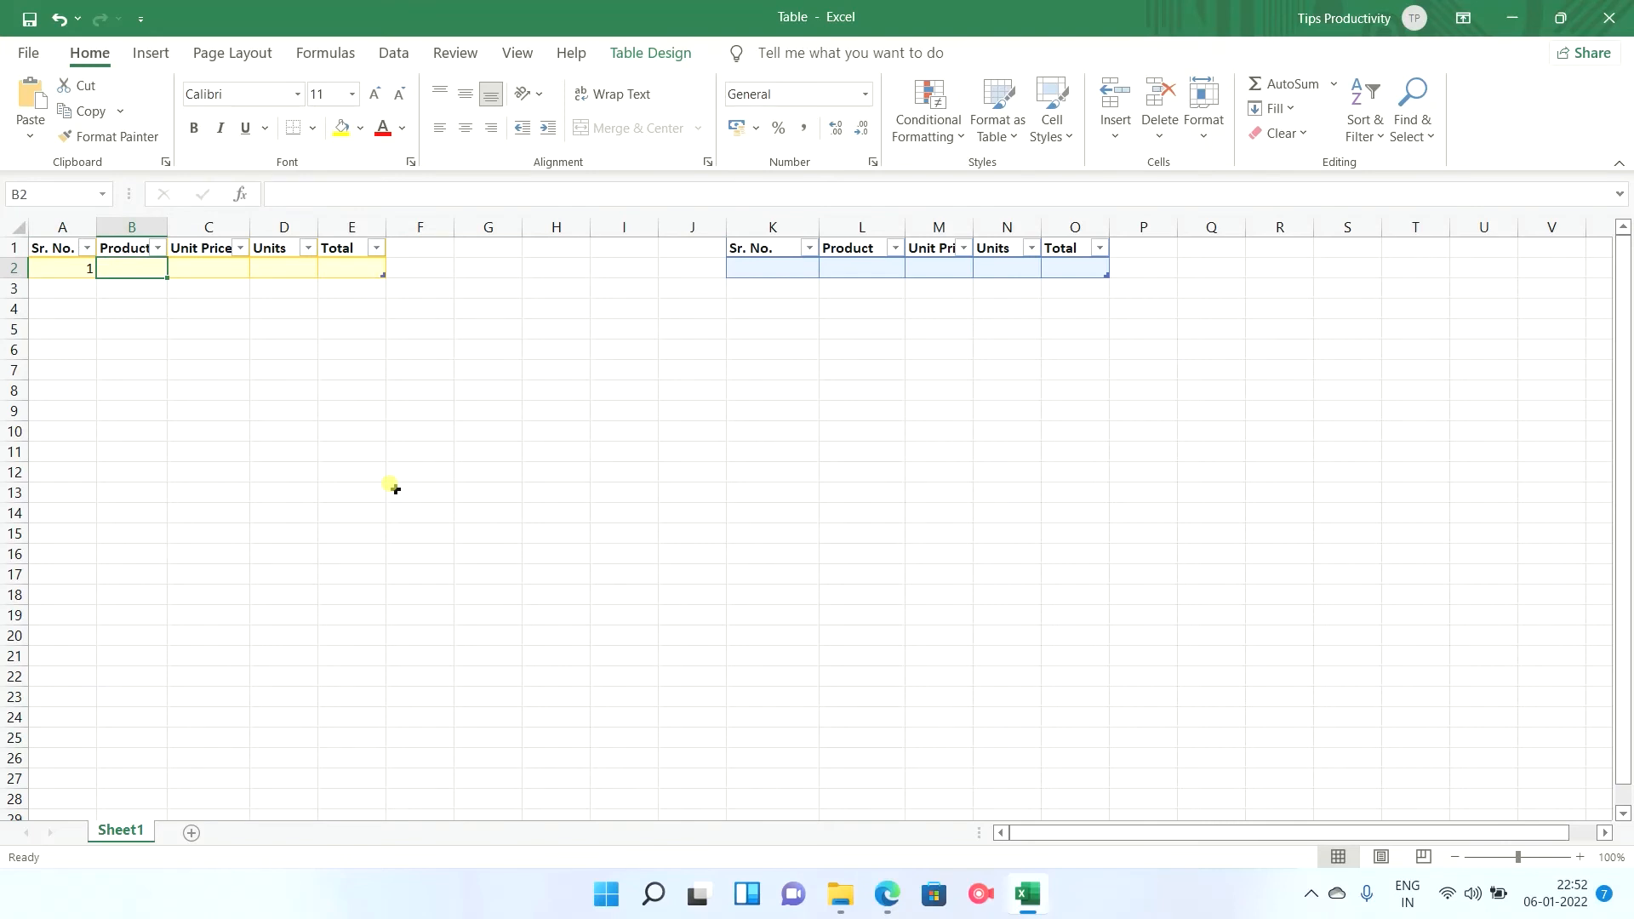
text(Computer)
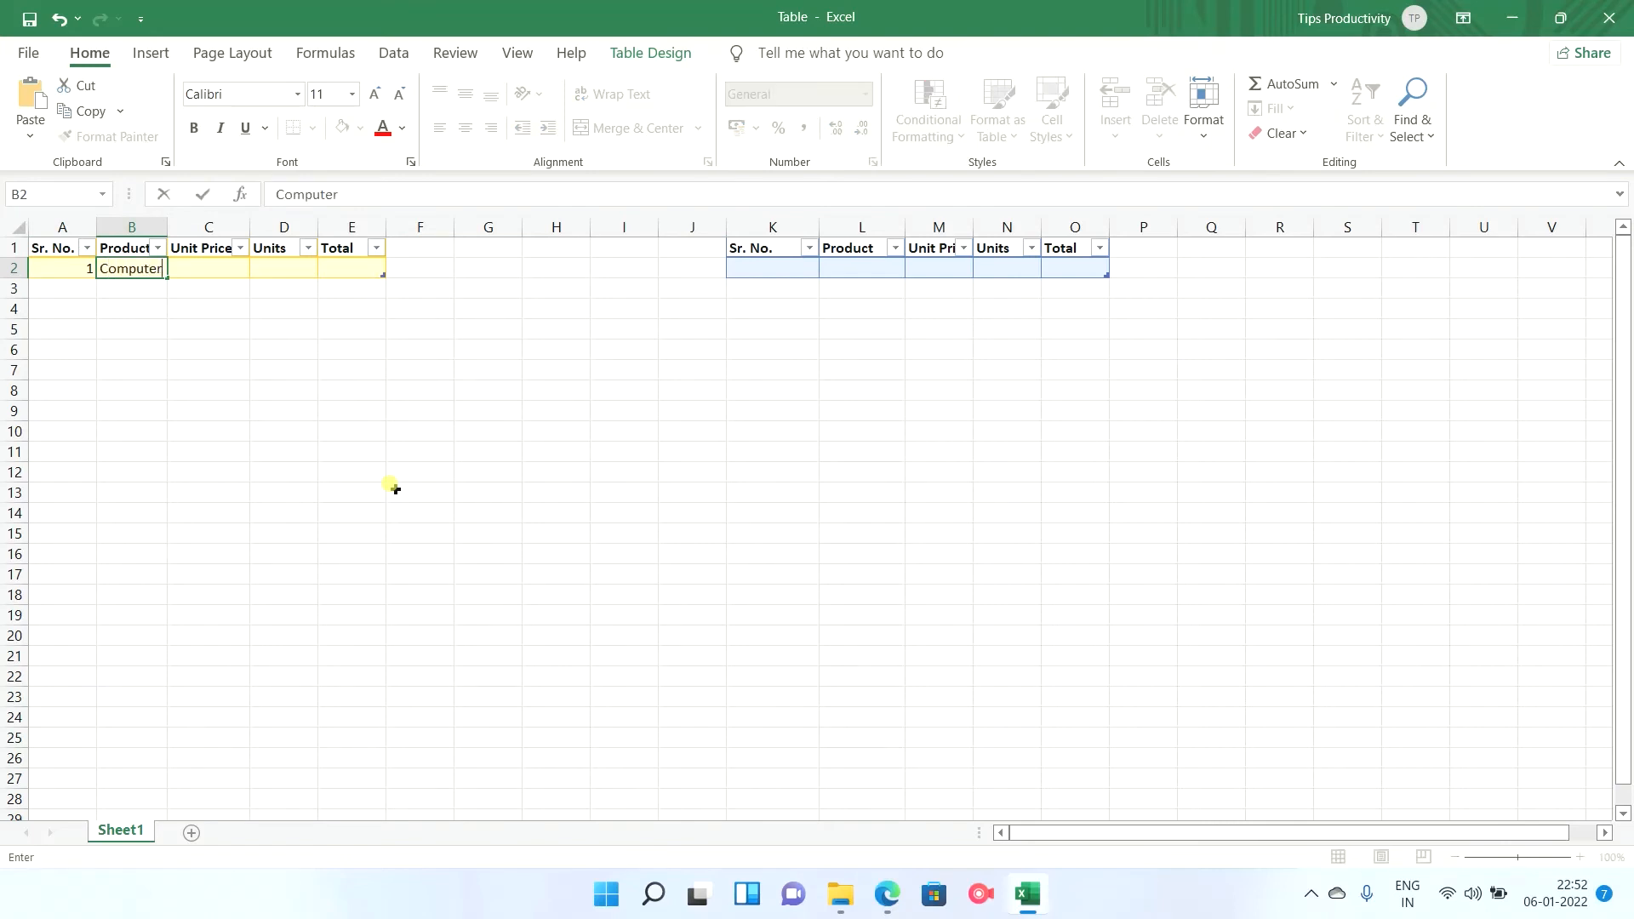
key(Tab)
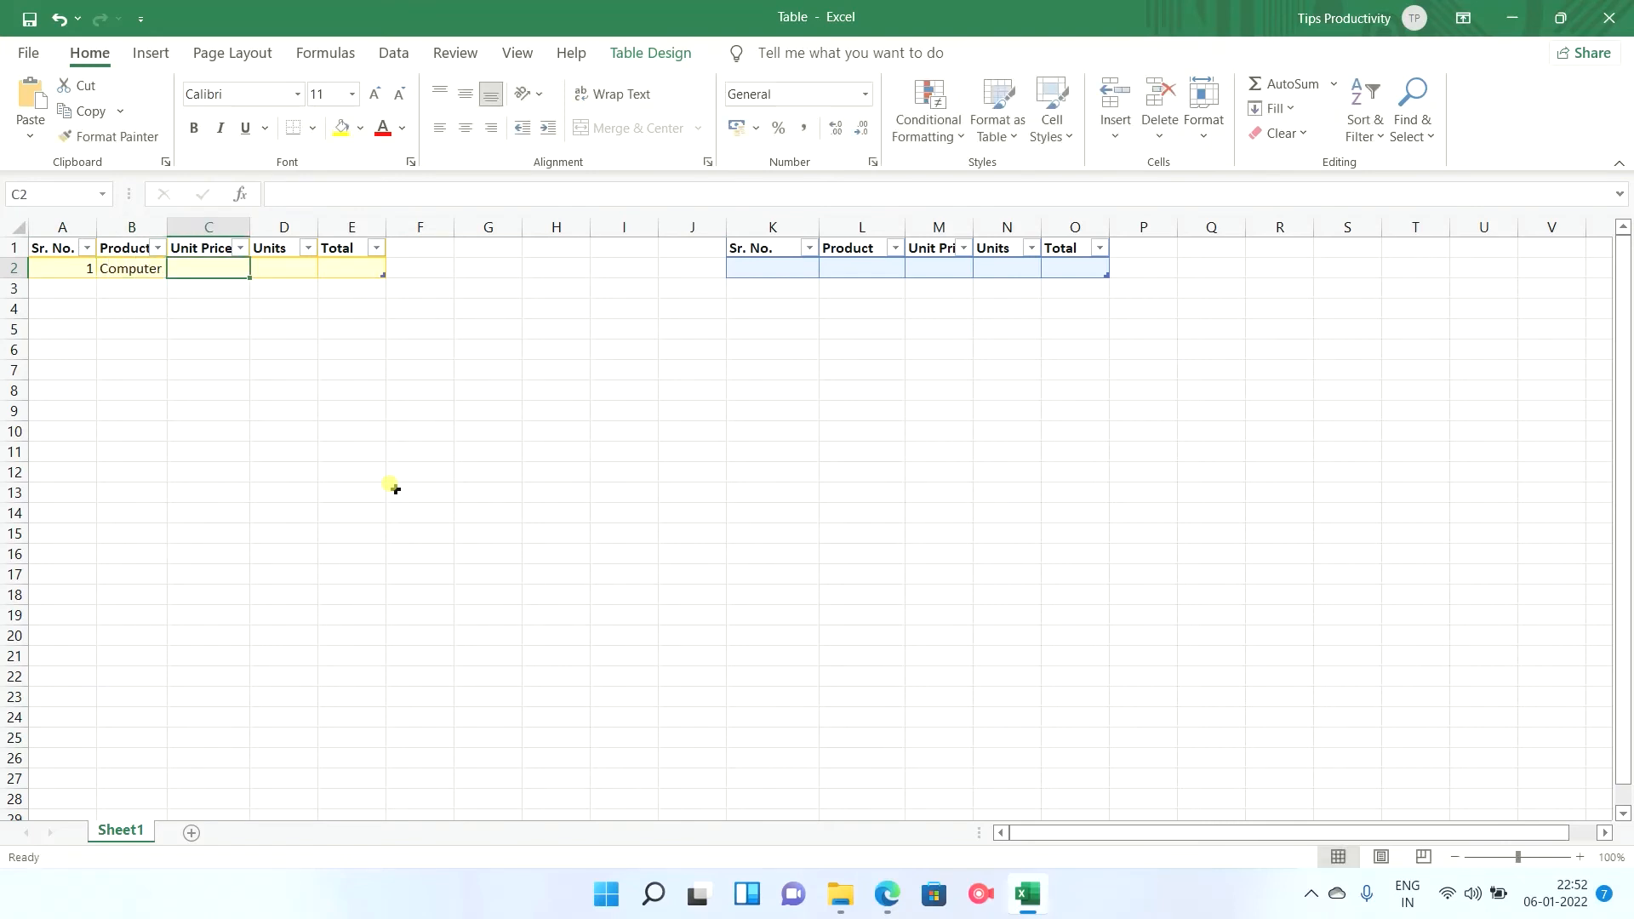
text(60000)
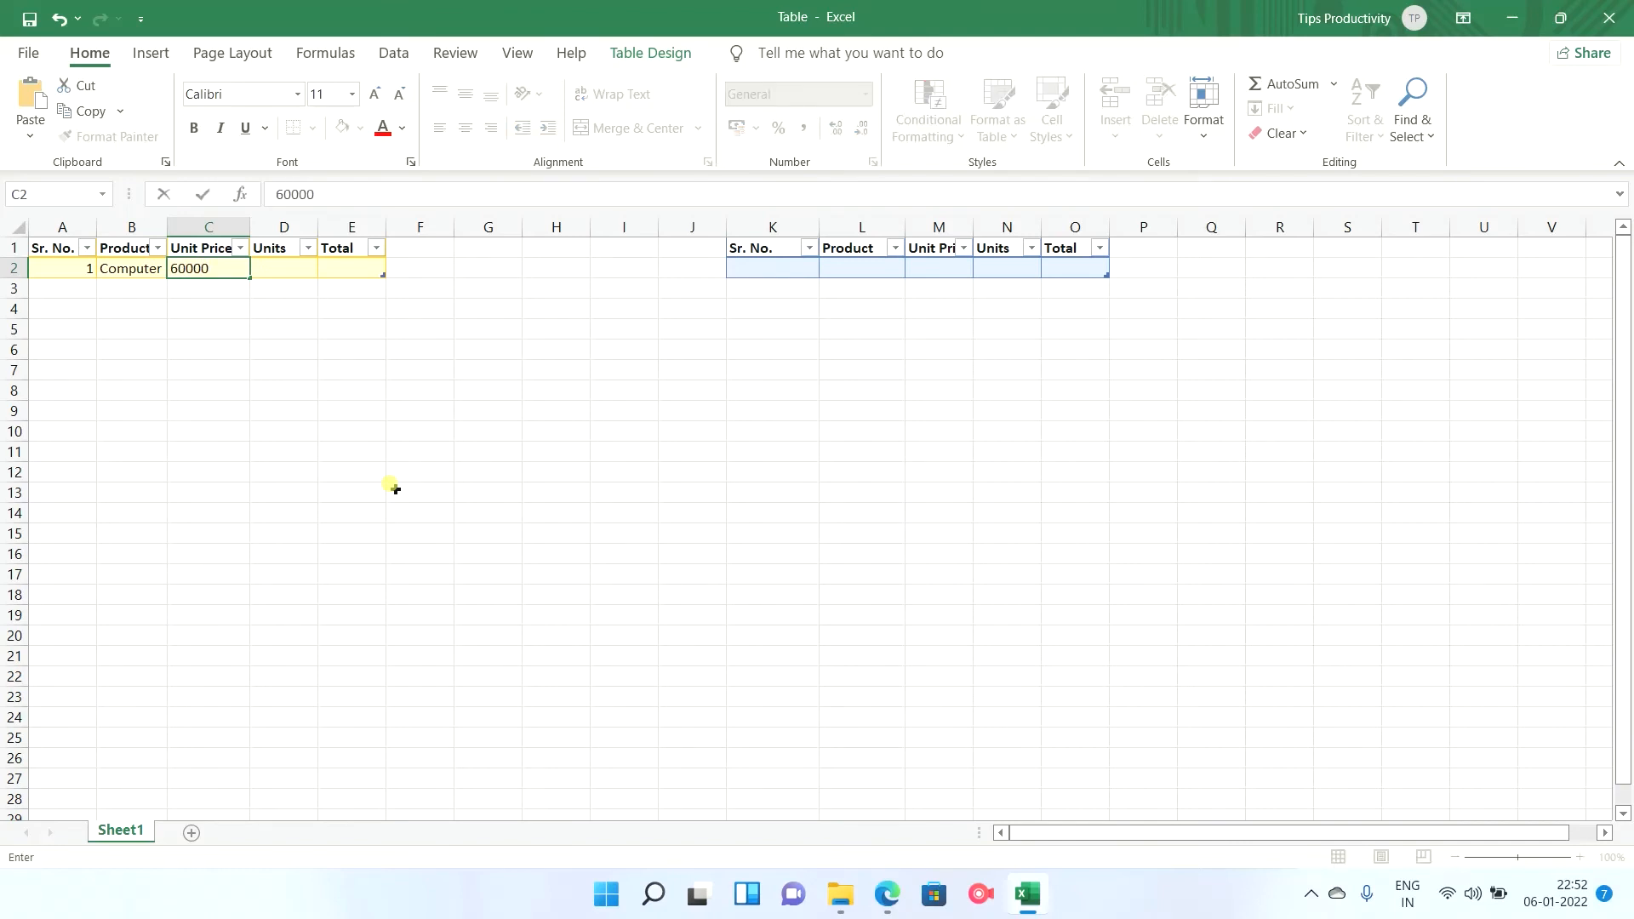
key(Tab)
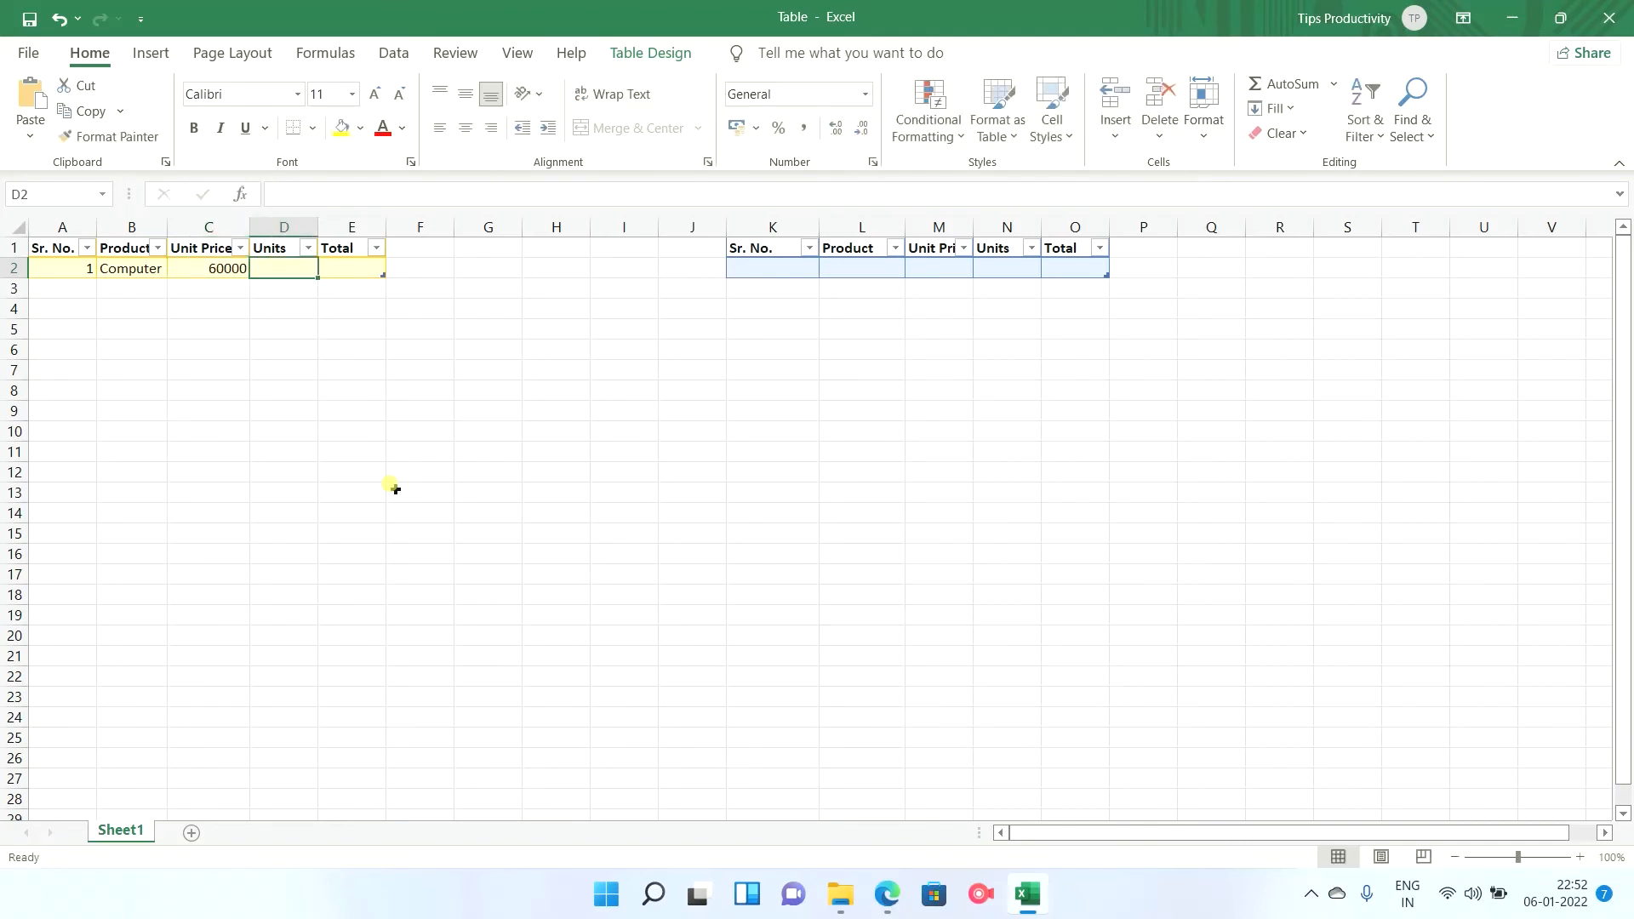
text(2)
key(Tab)
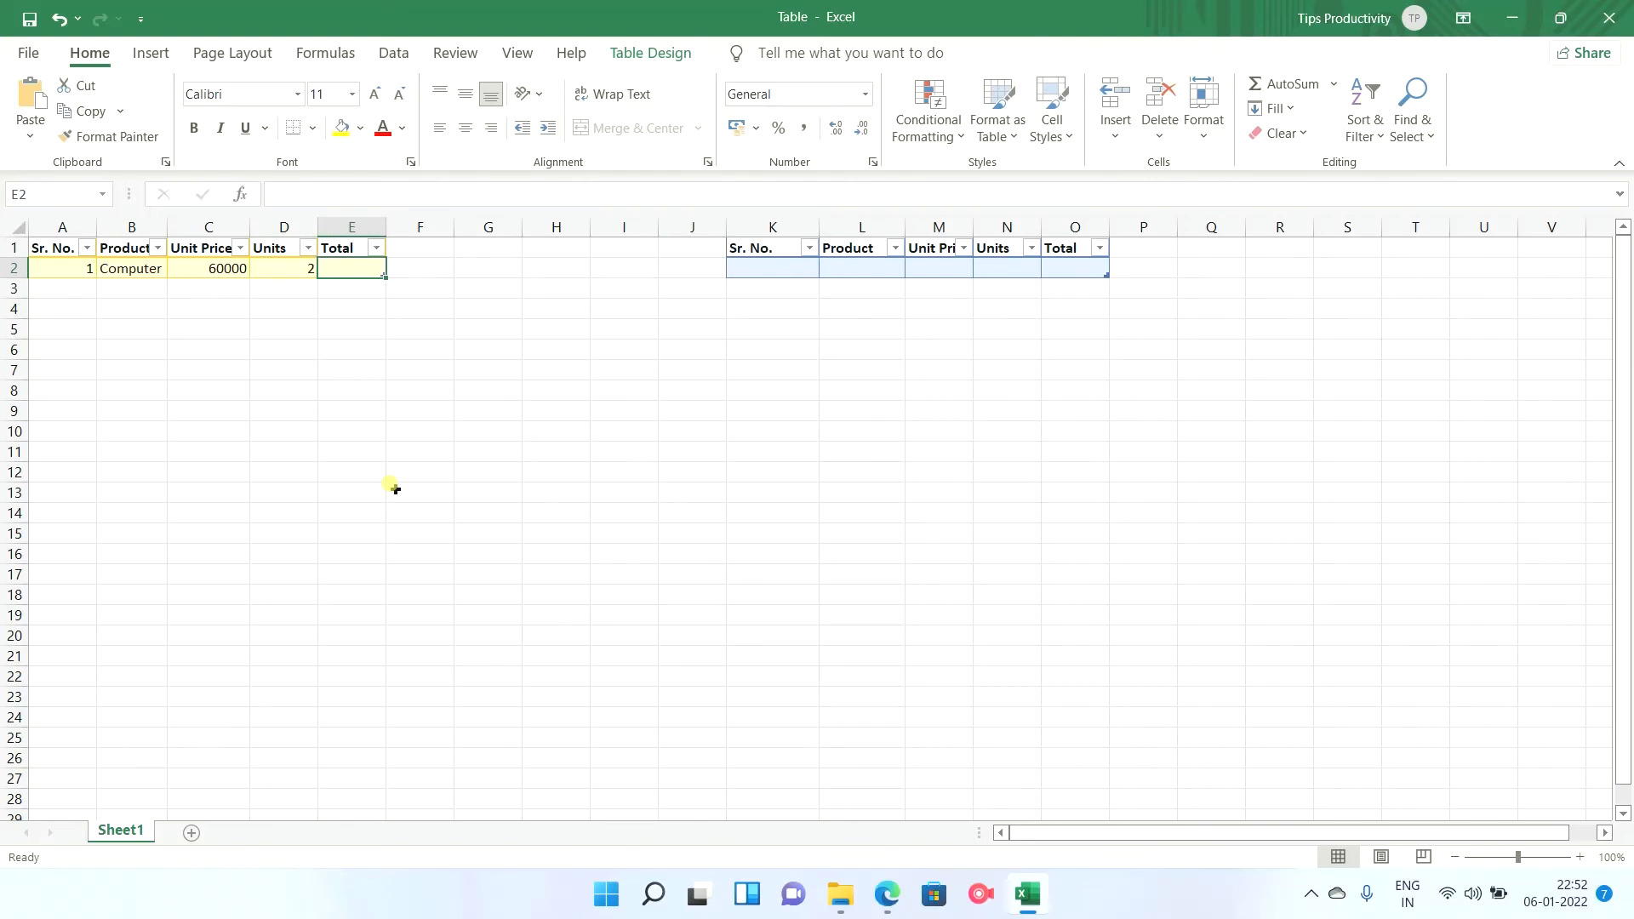
Enter a formula in the yellow table's Total cell E2 that multiplies the row's Unit Price by its Units.
text(=)
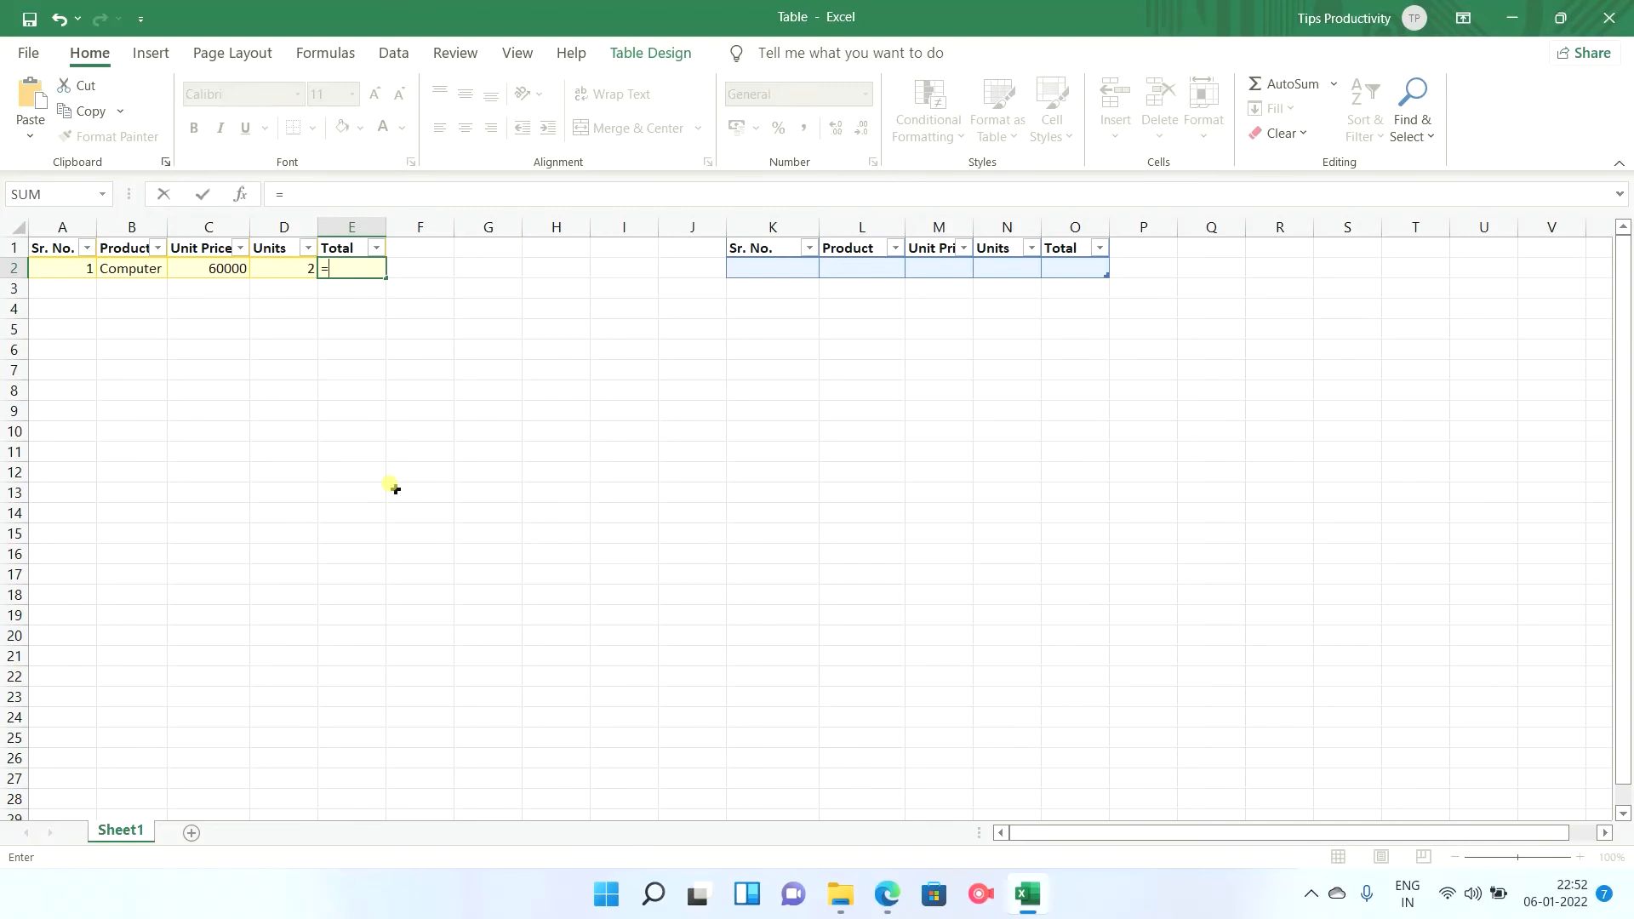
key(Left)
key(Left)
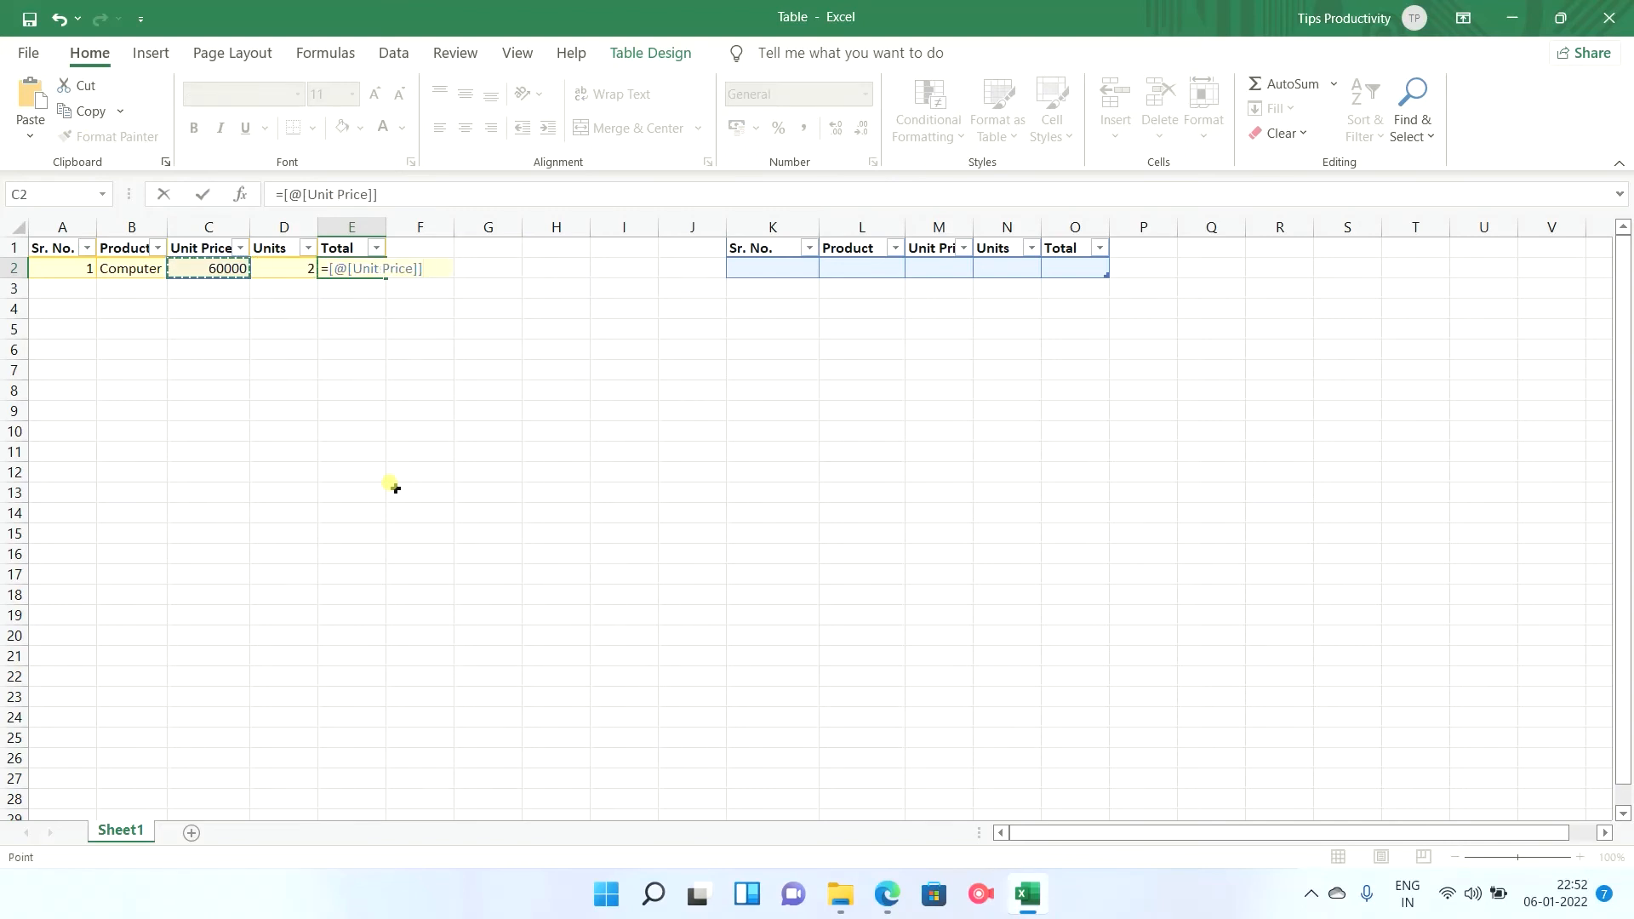
text(*)
key(Left)
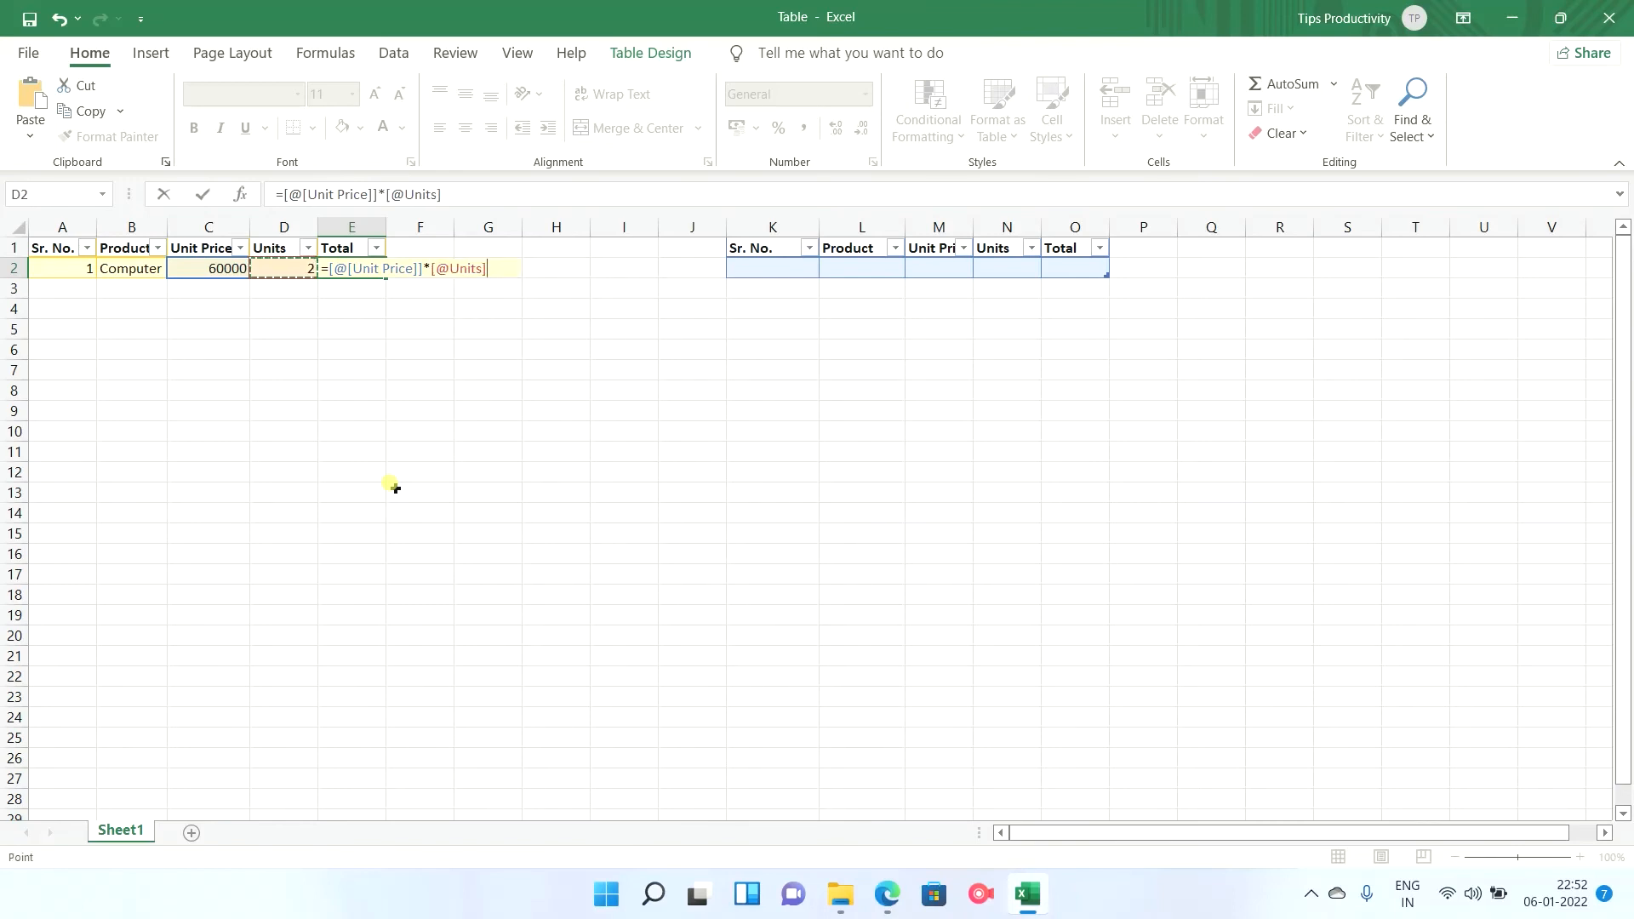
key(ctrl+Return)
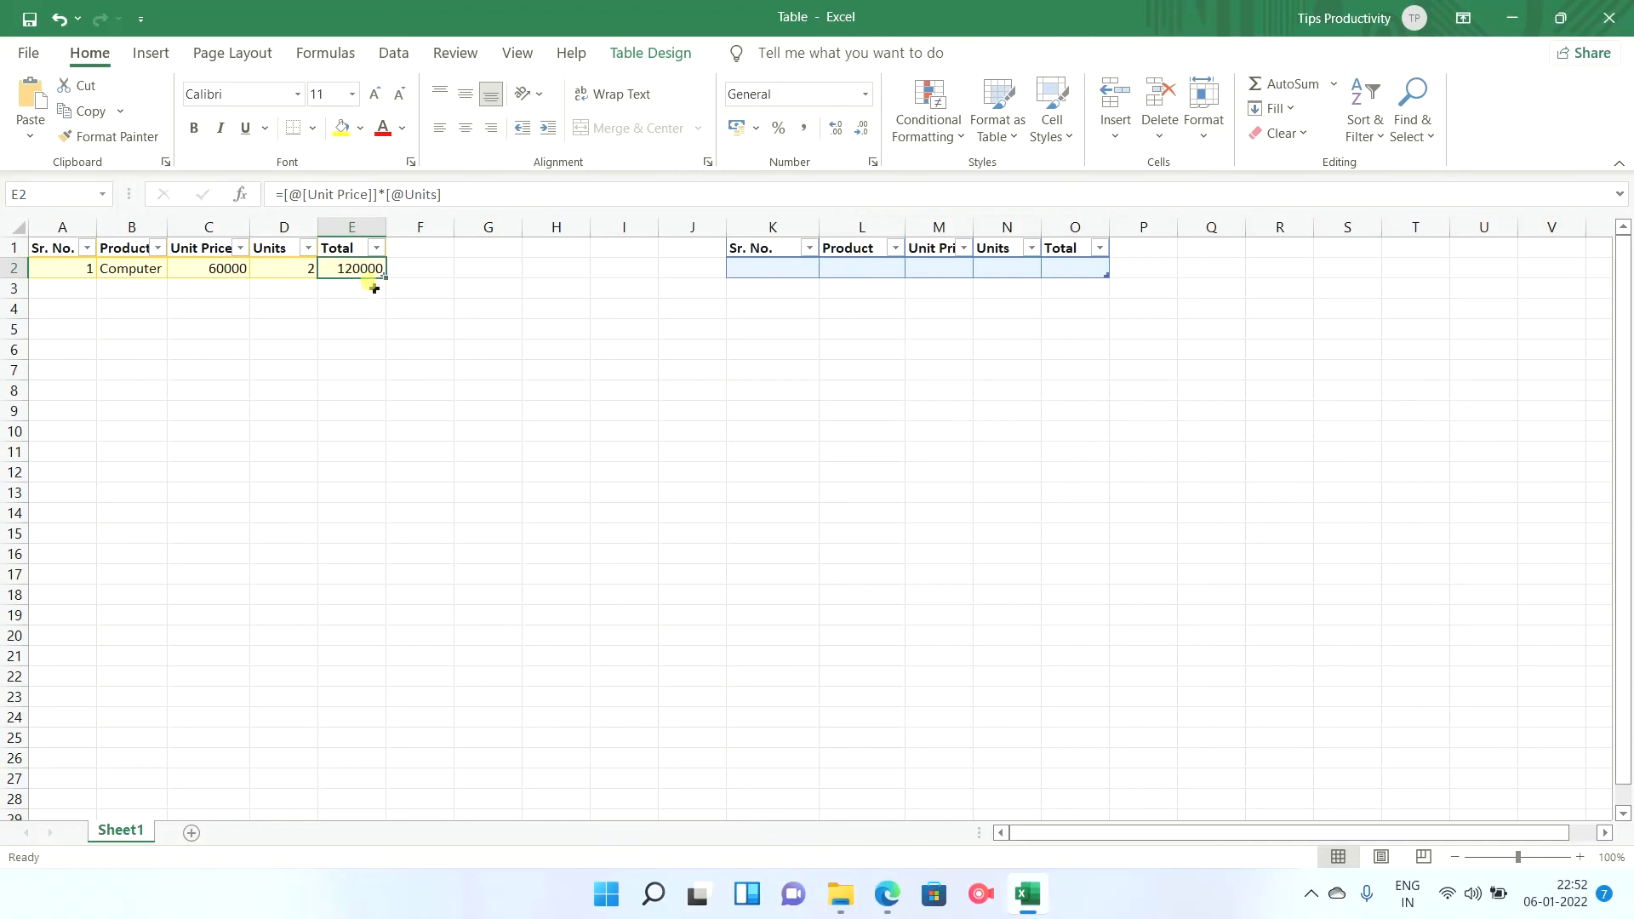
Add a second yellow table row with Sr. No. 2, product Computer2, unit price 750000 and units 1, and append a blank row below it.
key(Tab)
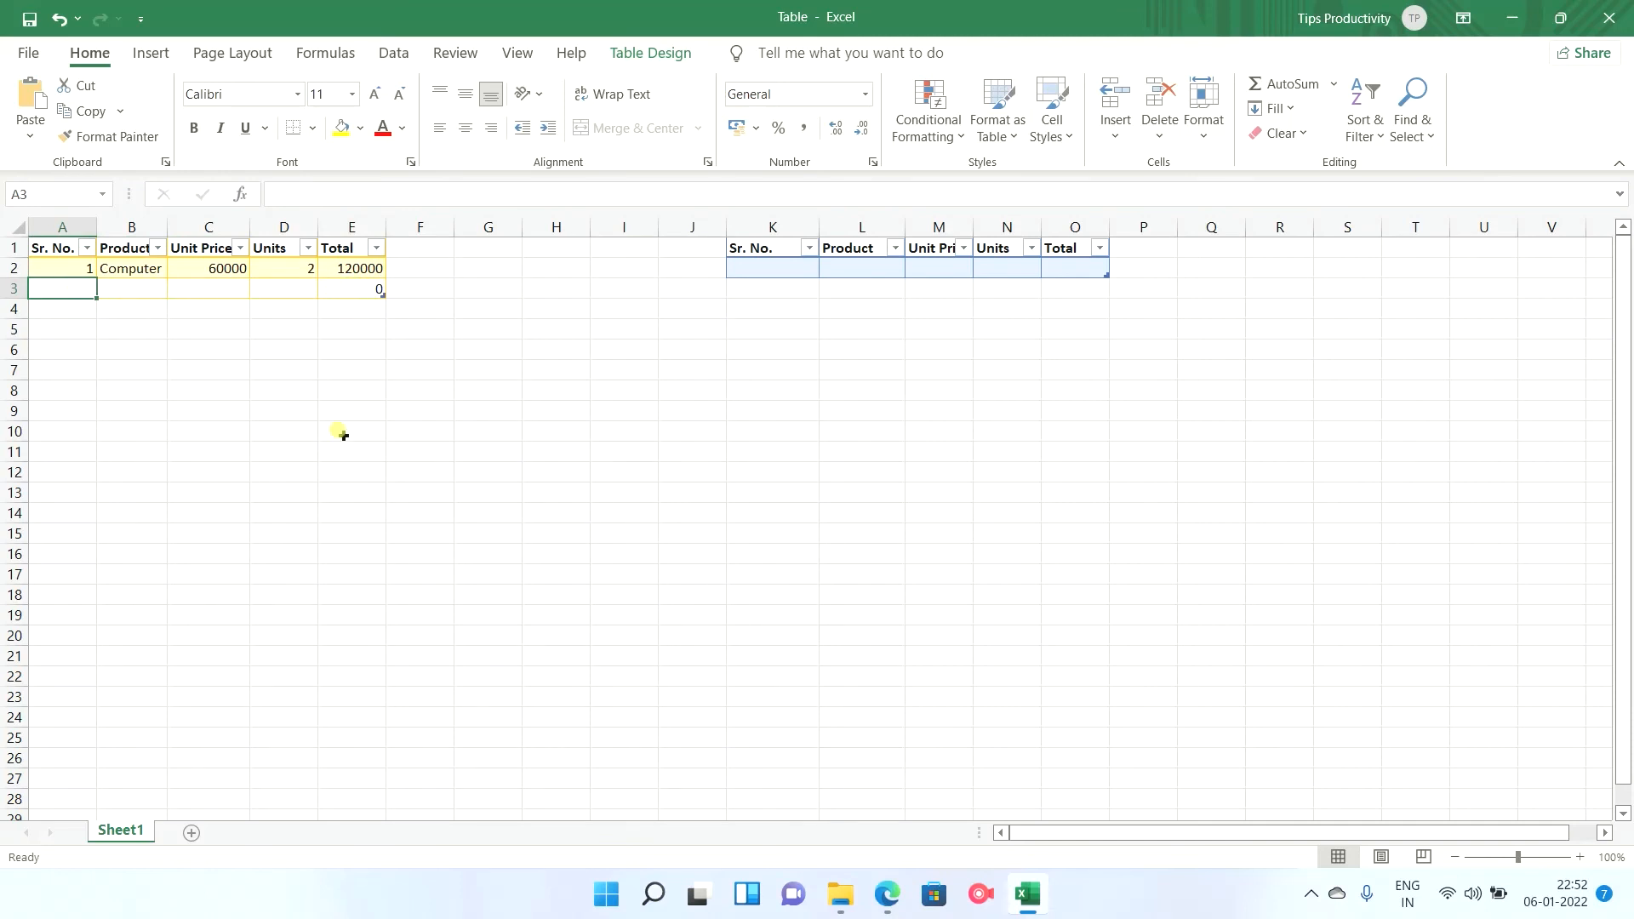
text(2)
key(Tab)
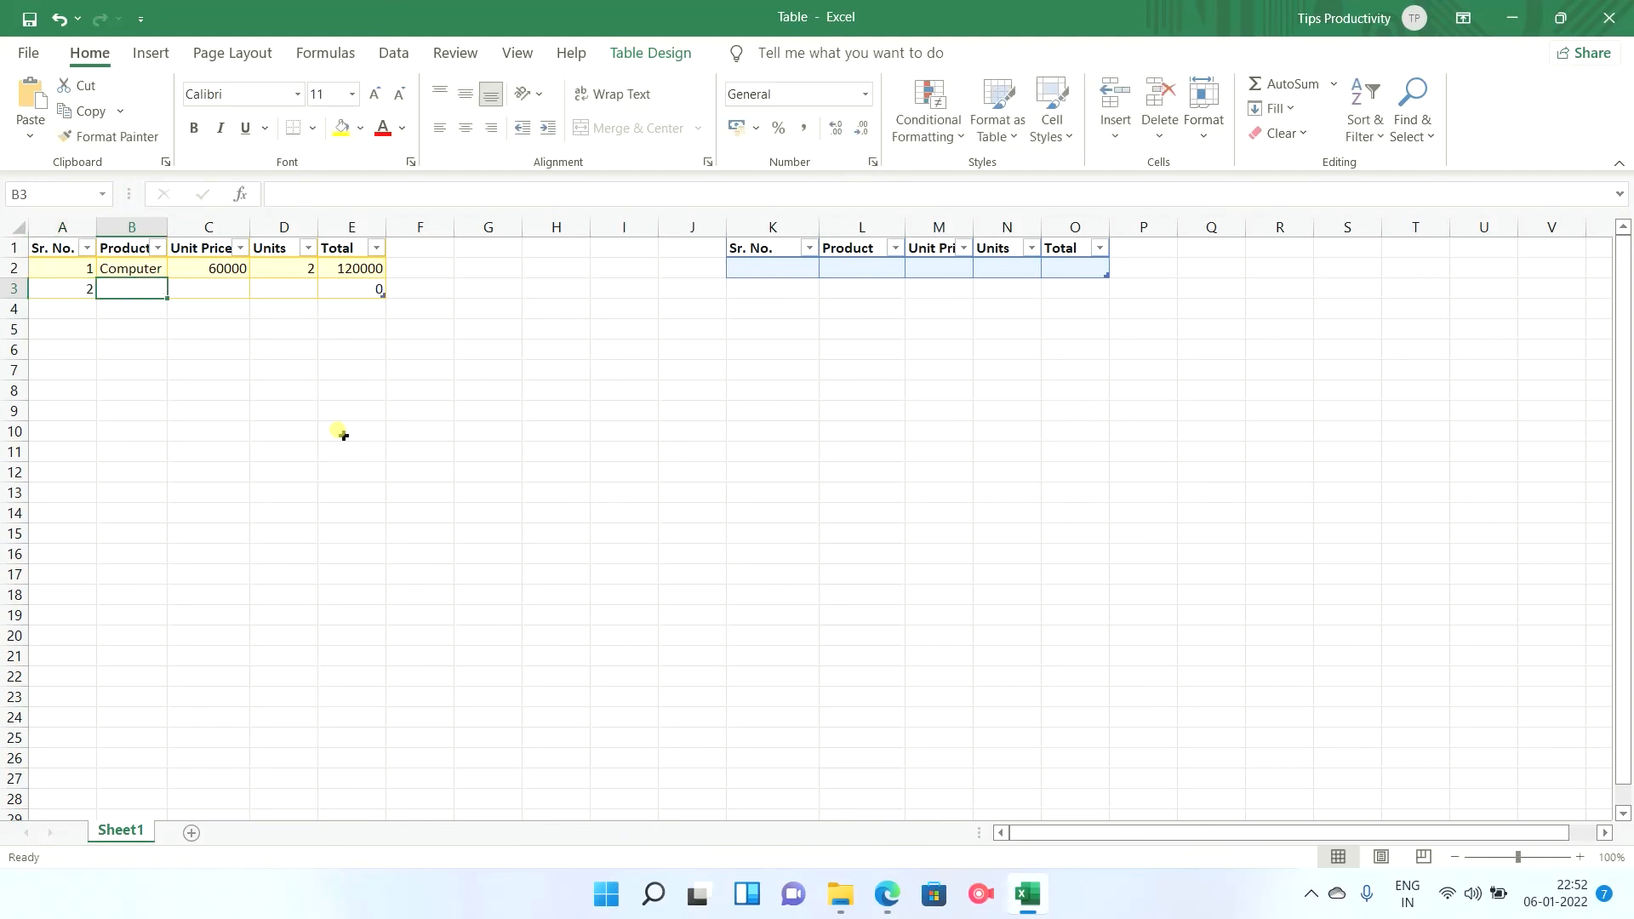
text(Computer)
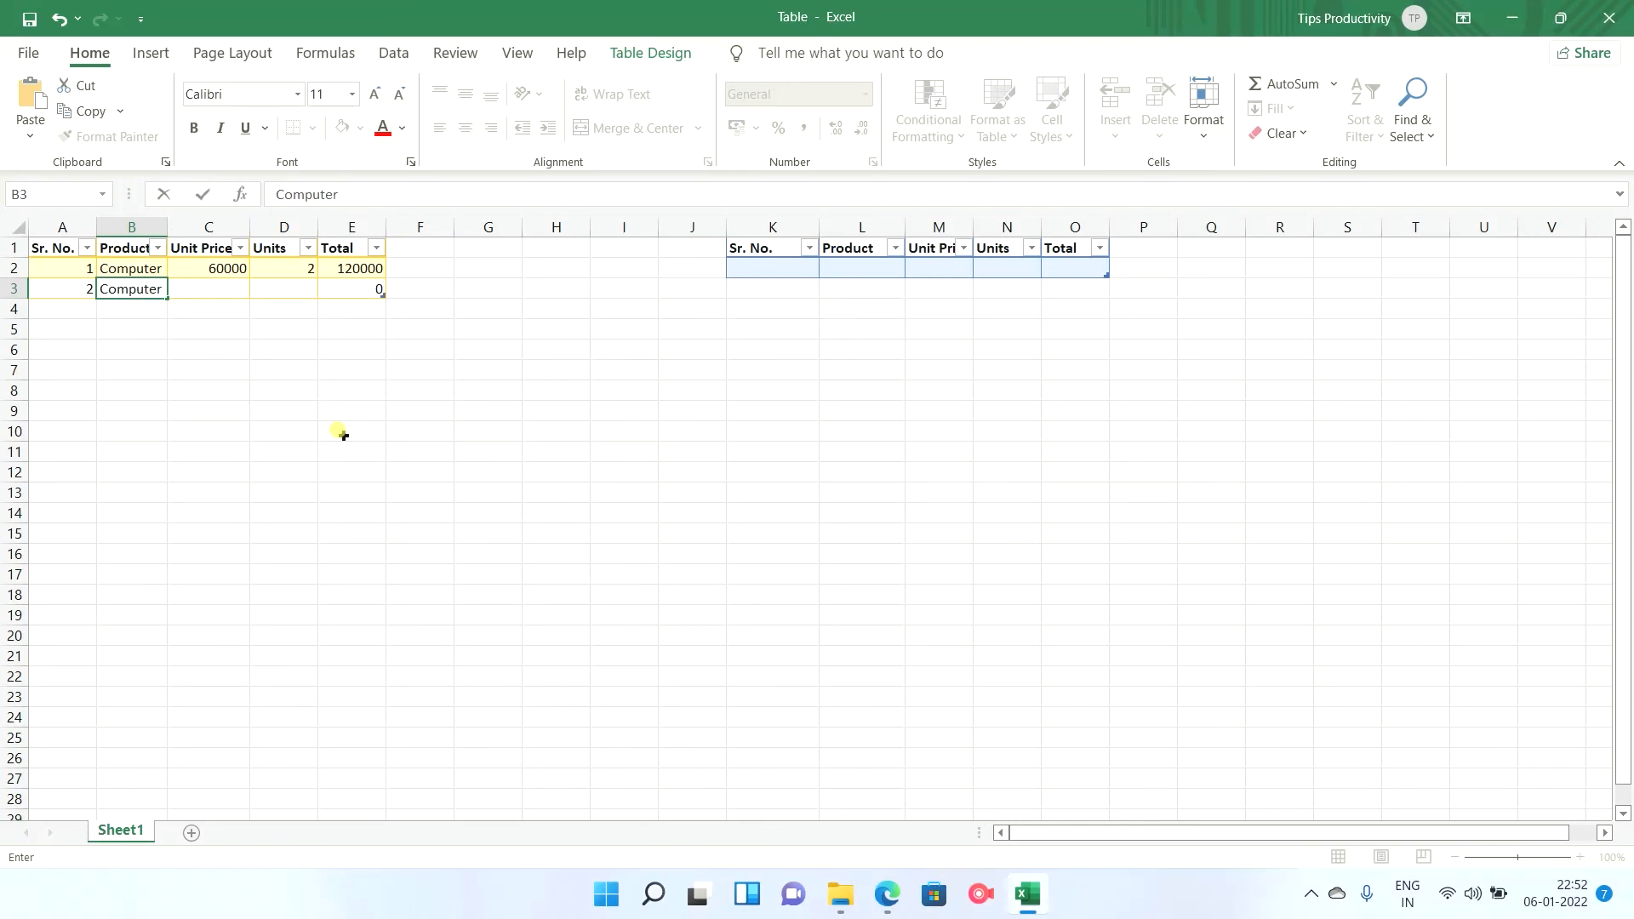
text(2)
key(Tab)
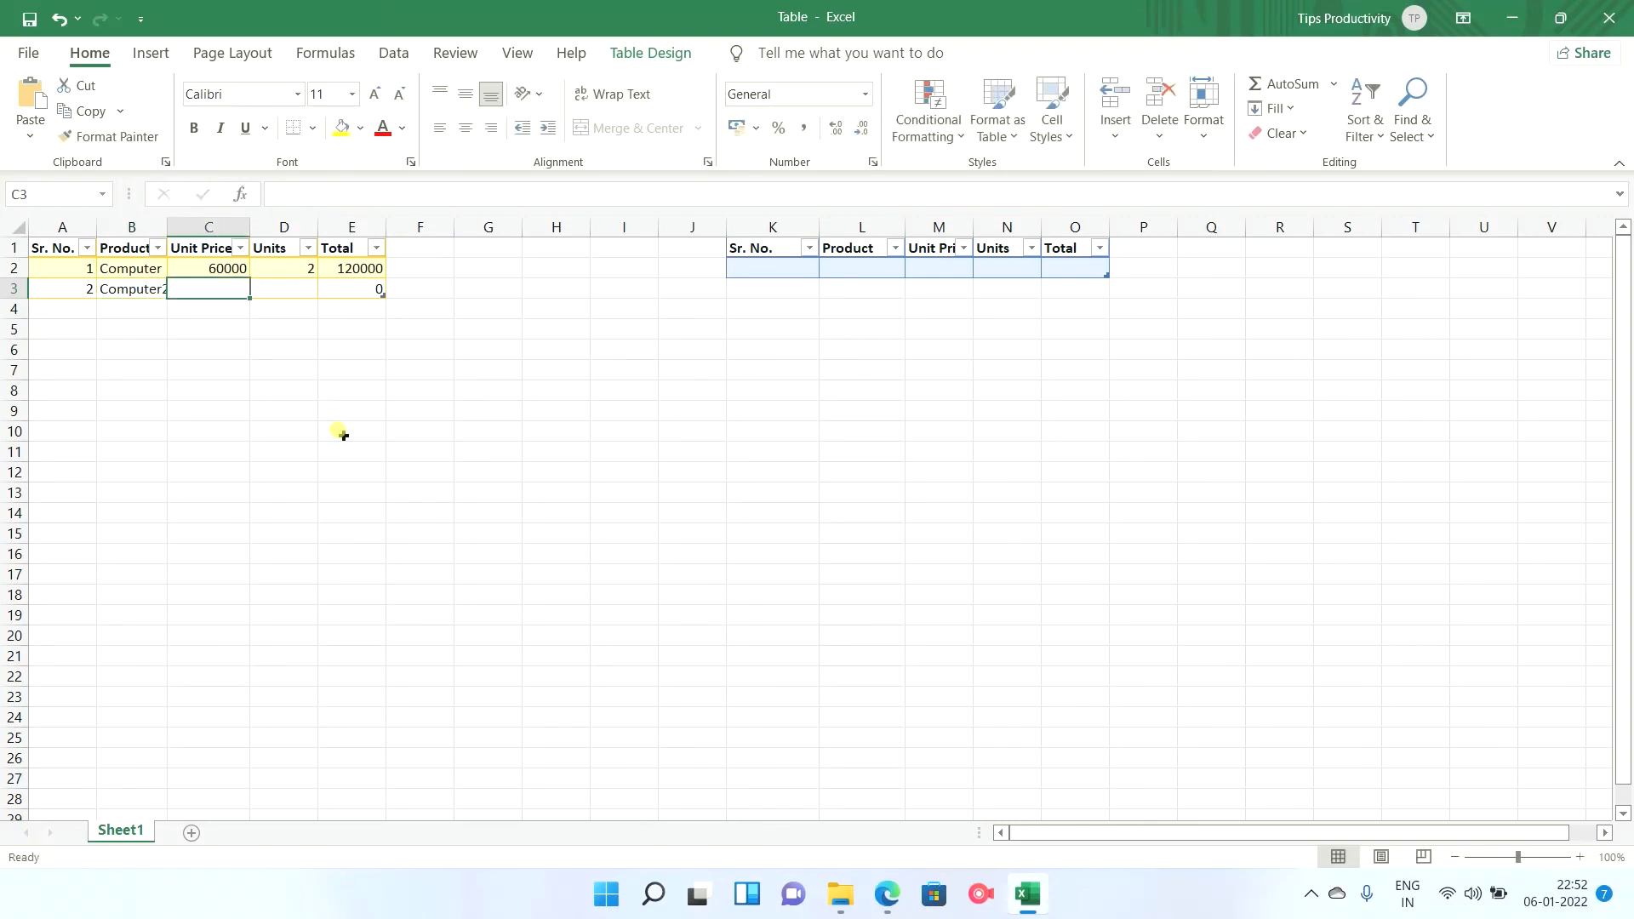
text(750)
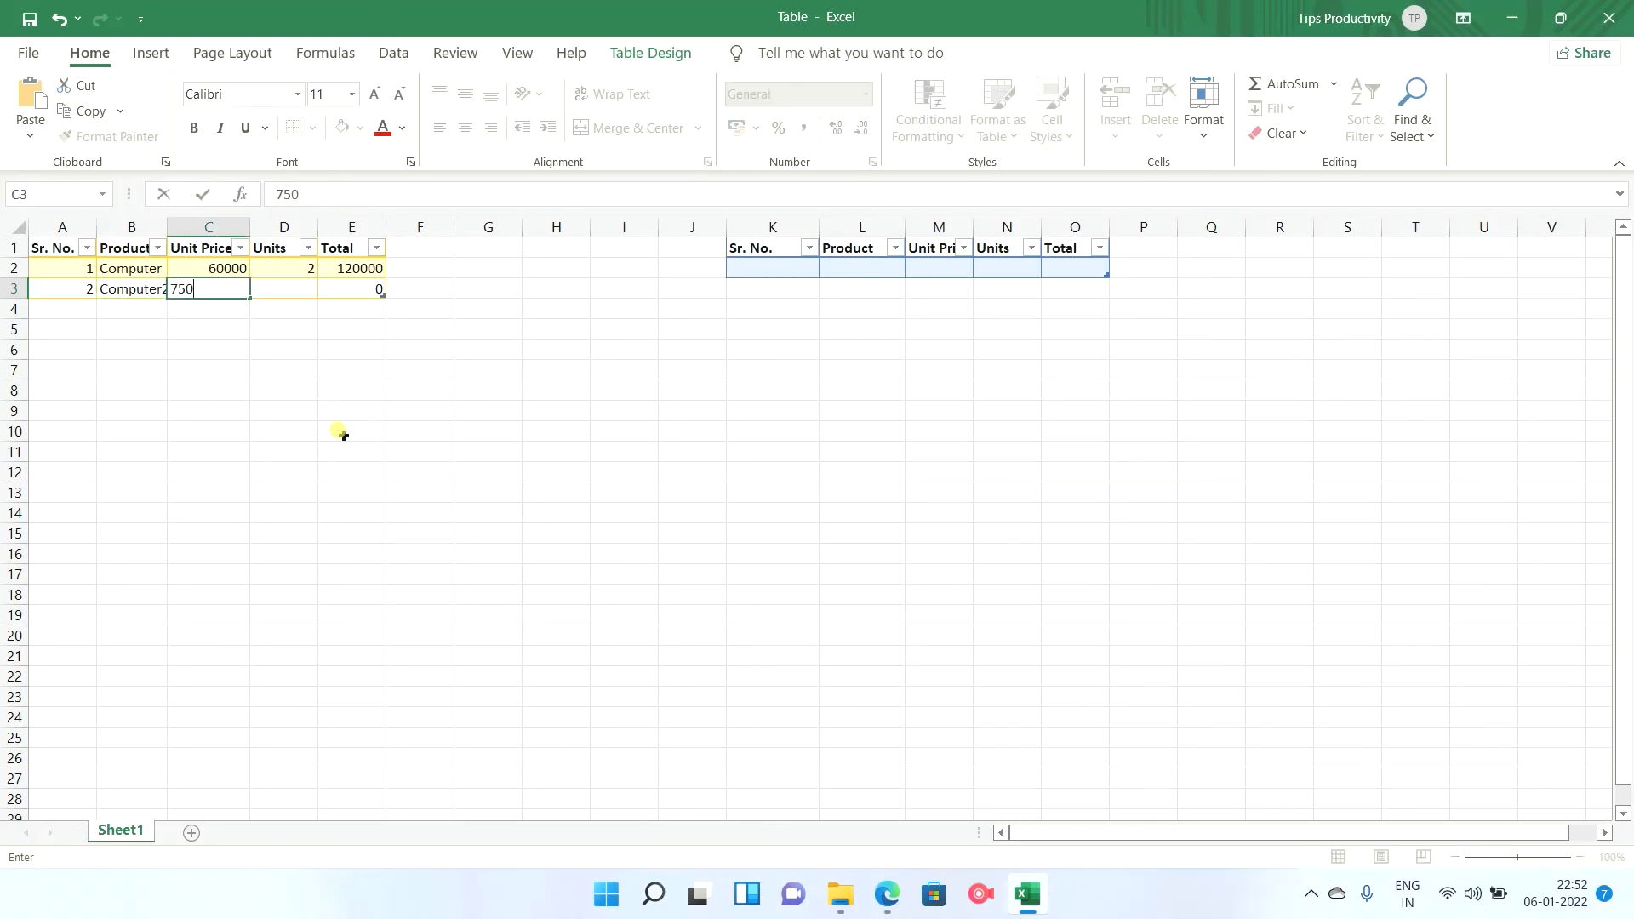
text(000)
key(Tab)
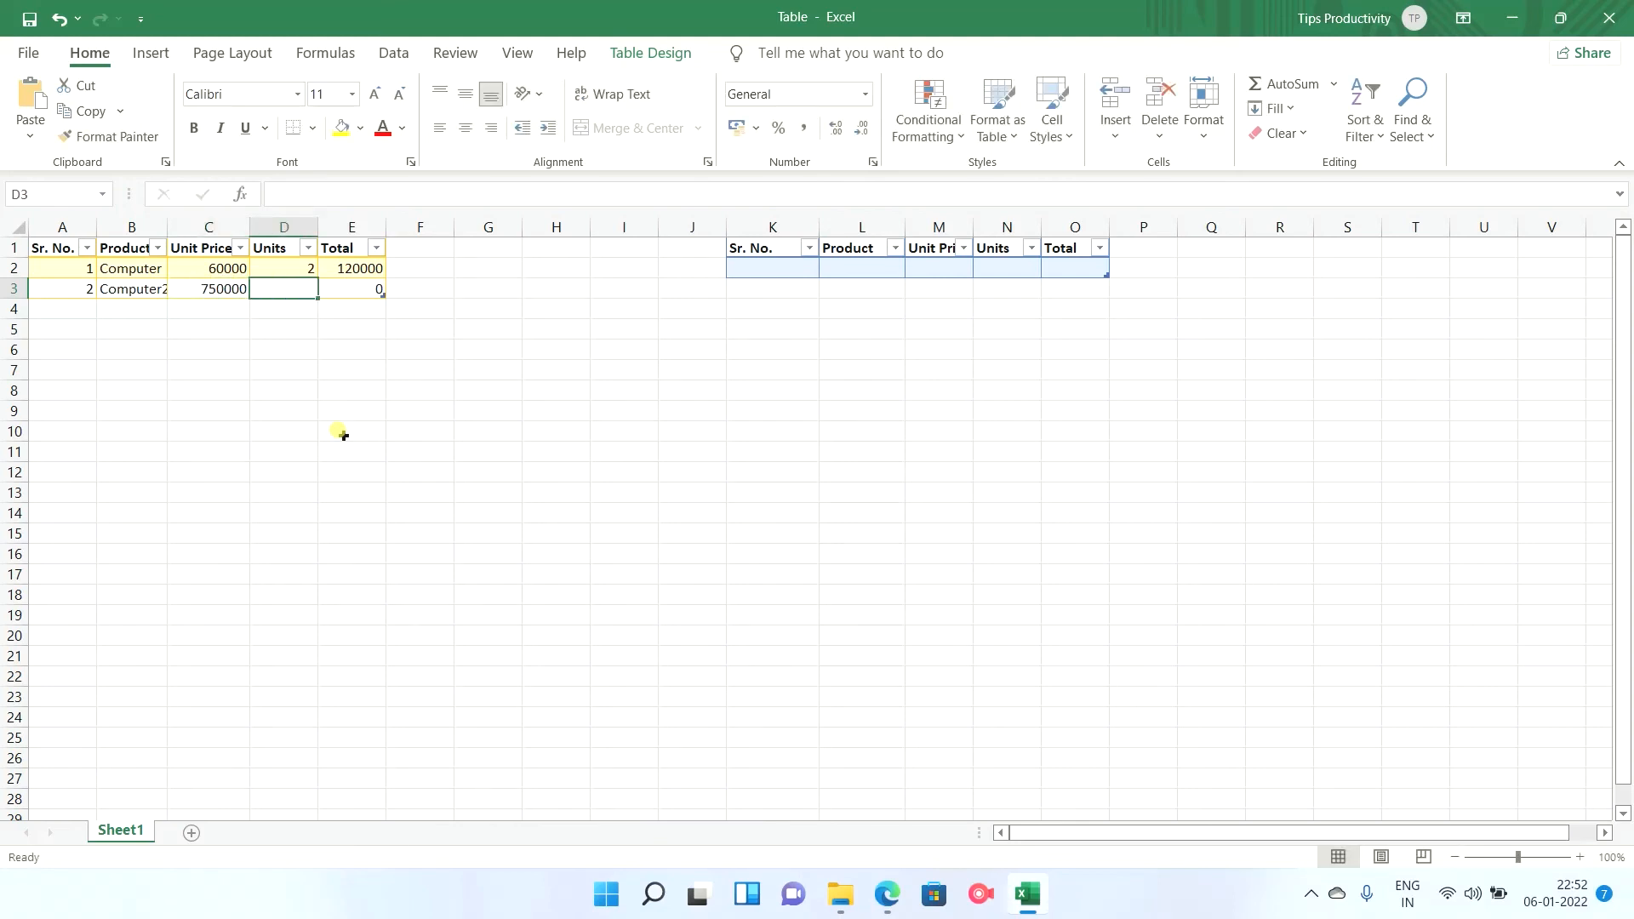
text(1)
key(Tab)
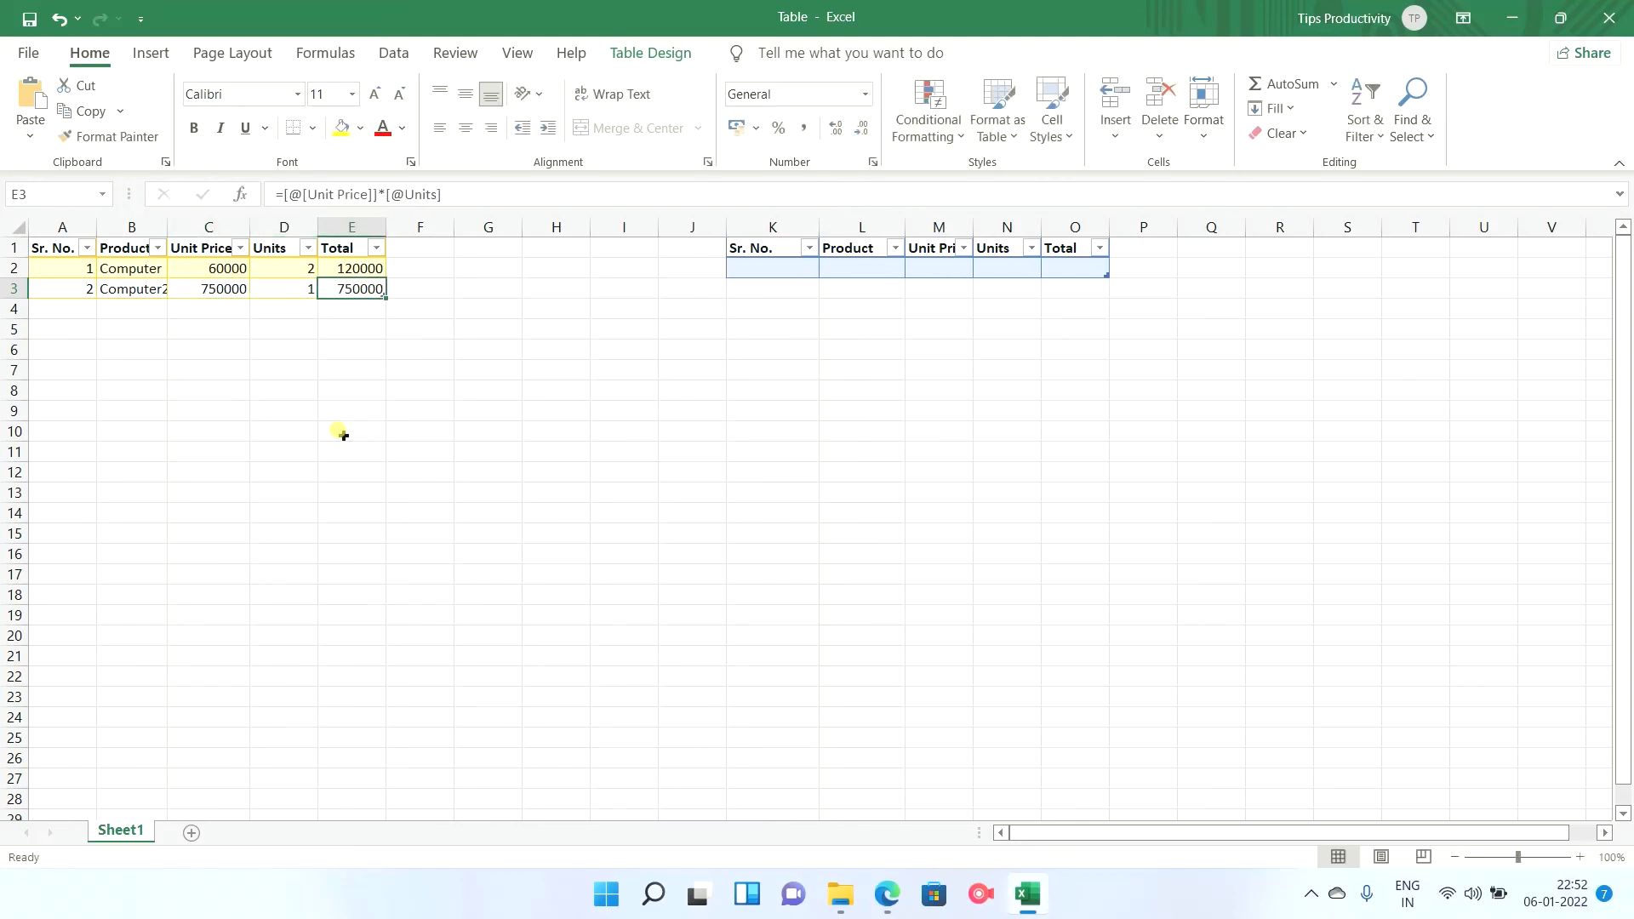
key(Tab)
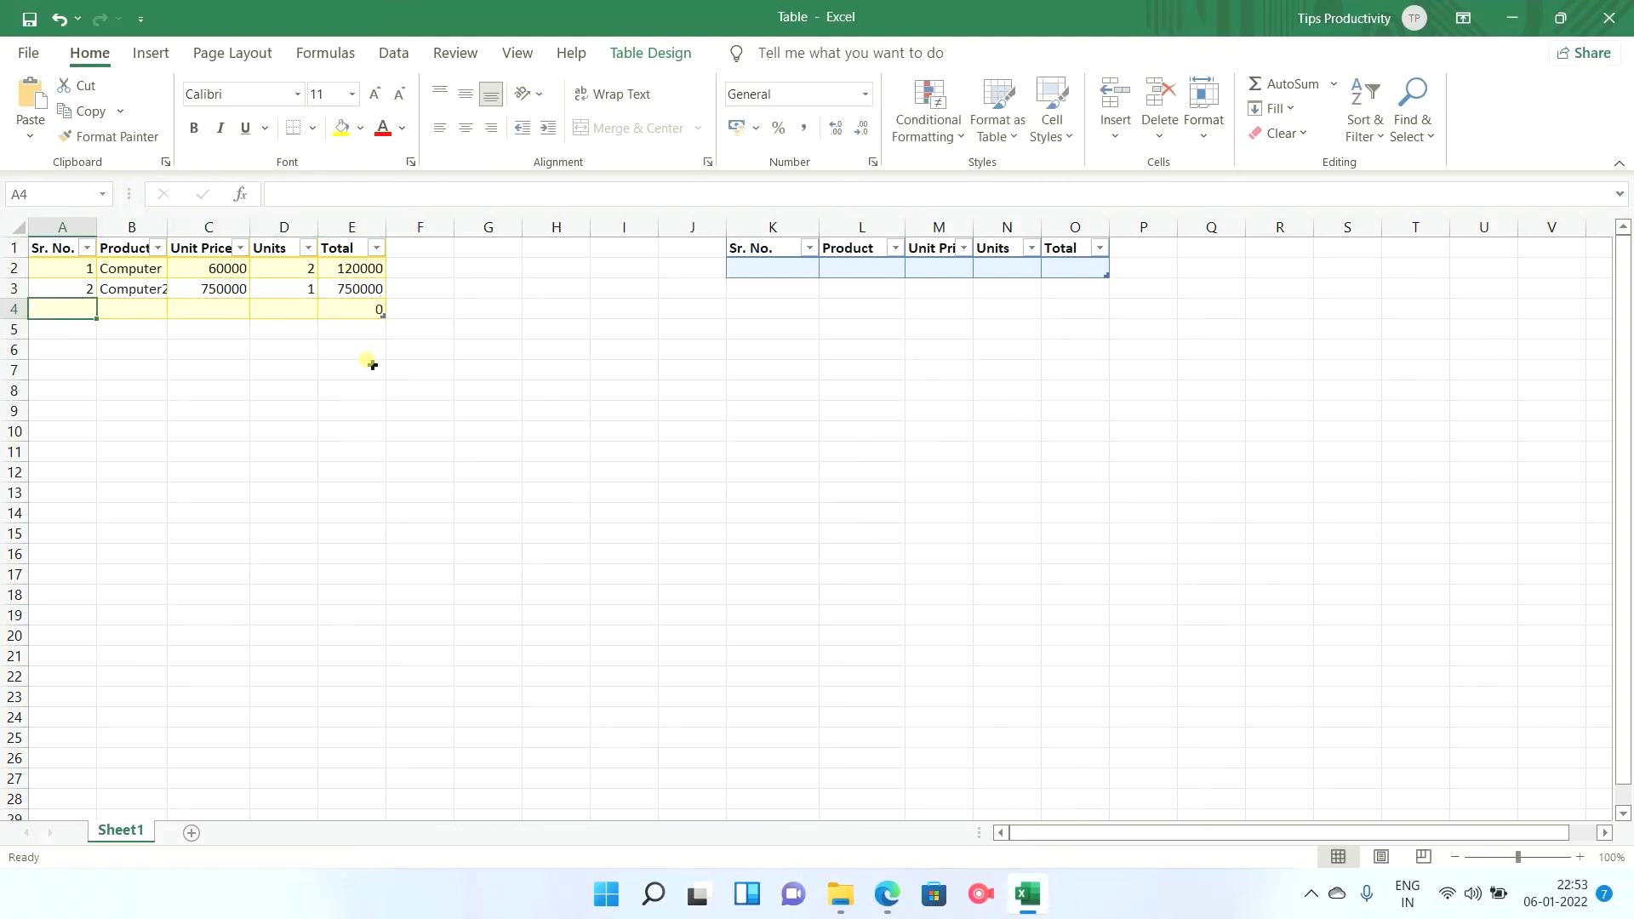